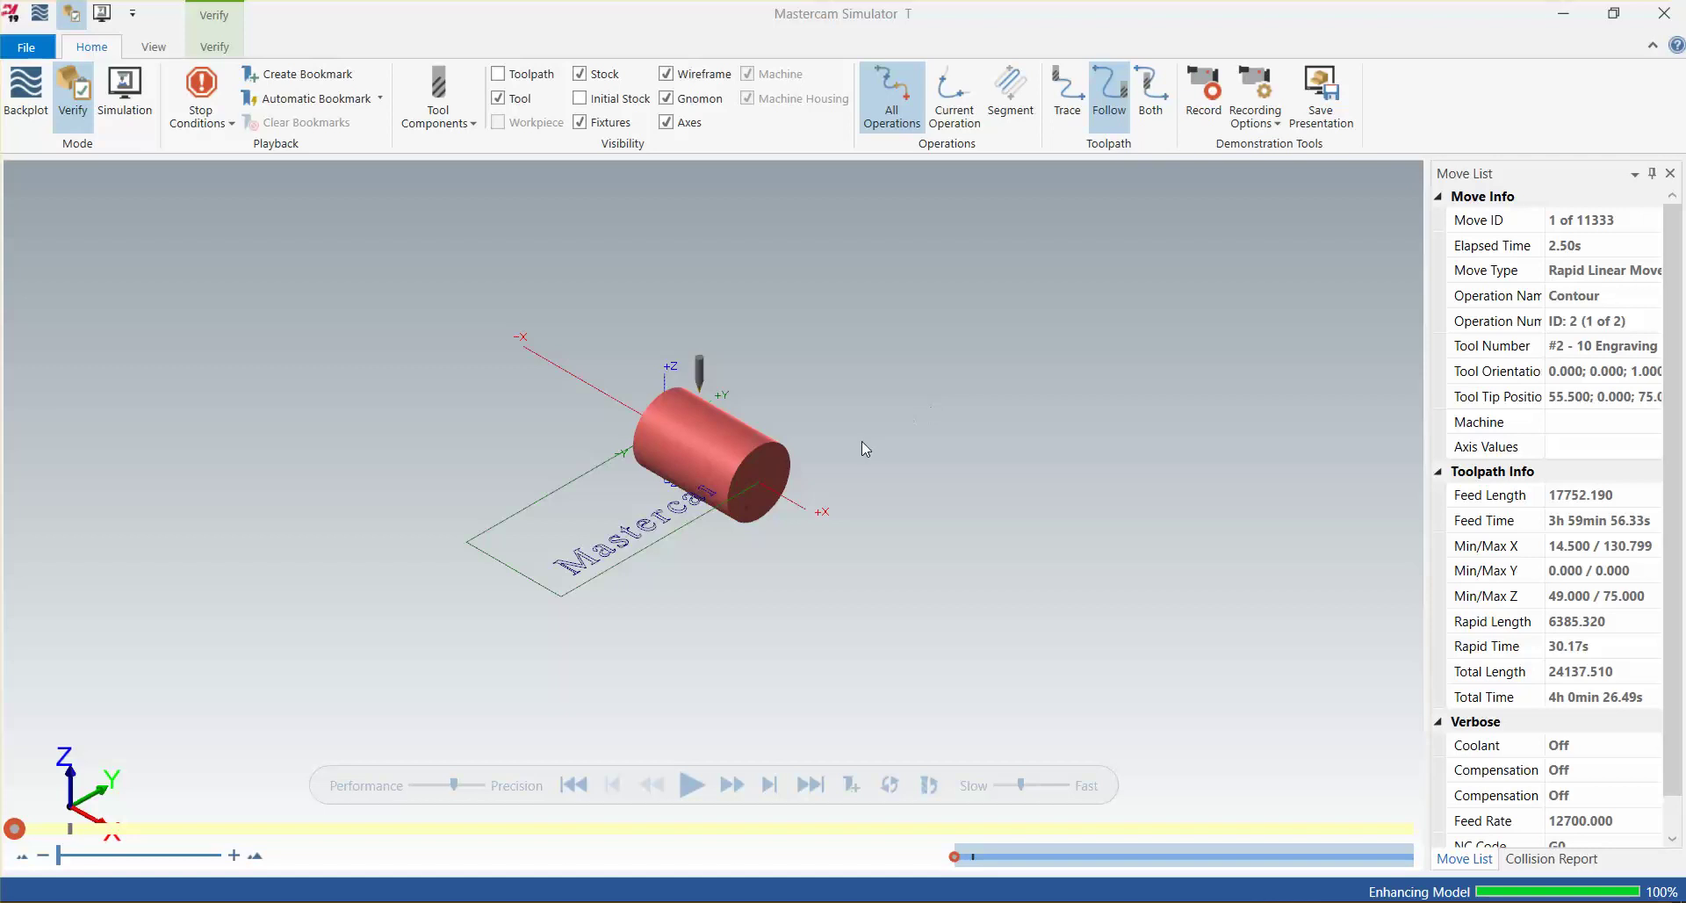
Step: Play the verification with the speed slider pushed toward Fast
scroll(699, 425, "up", 2)
scroll(676, 425, "up", 2)
scroll(676, 425, "down", 1)
left_click(692, 783)
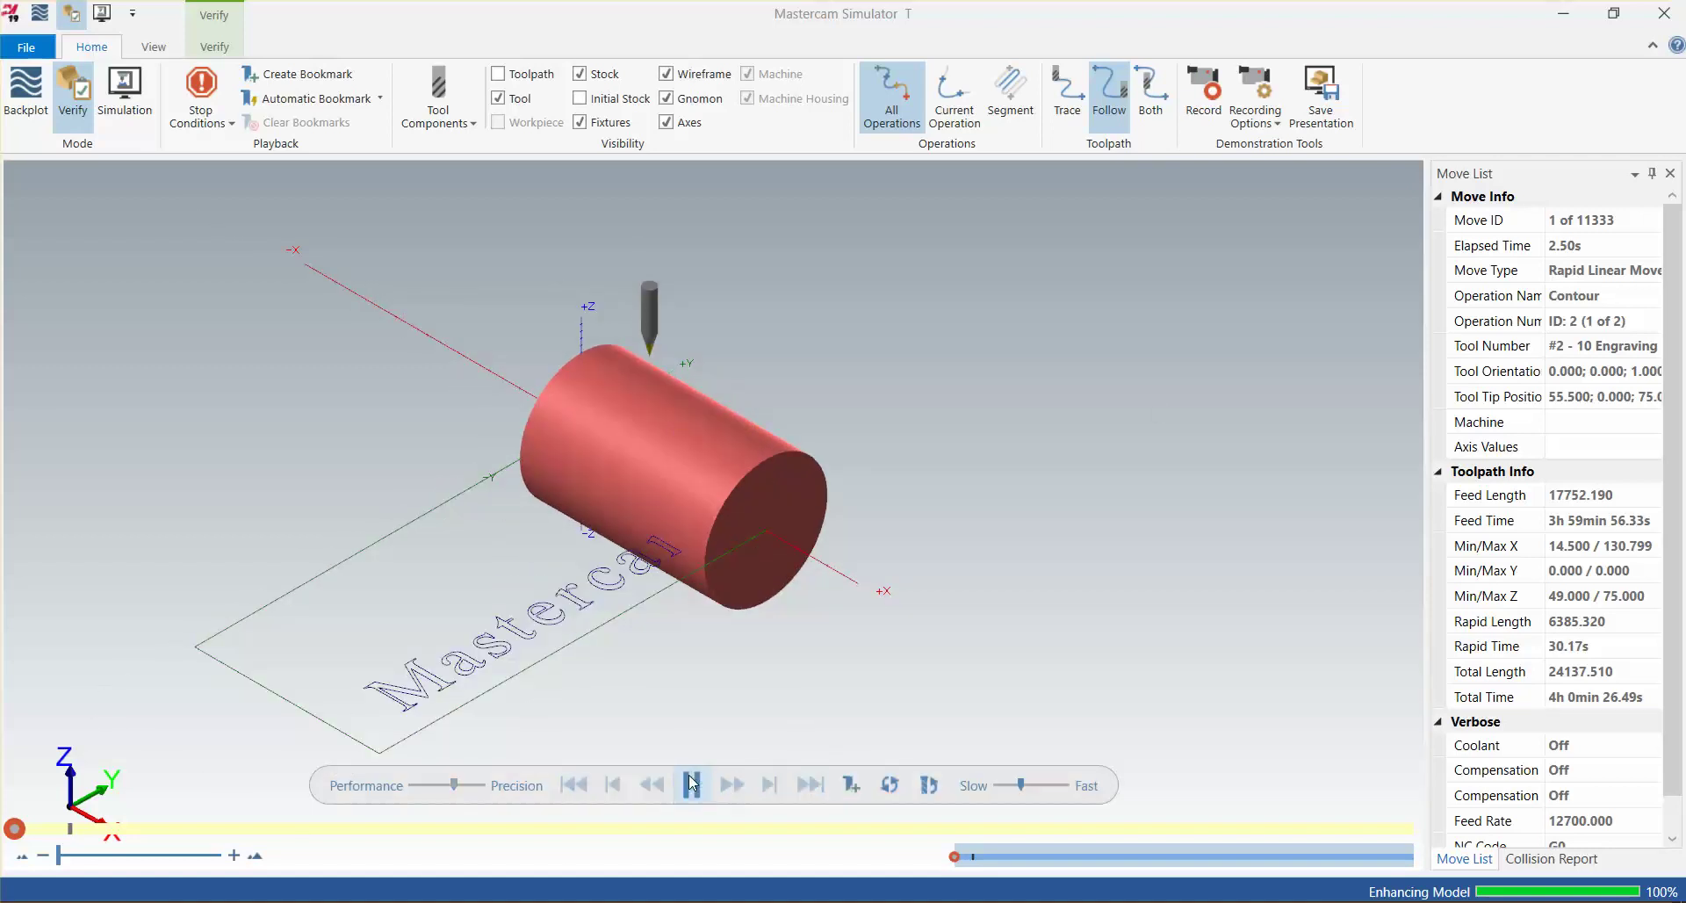
scroll(684, 390, "up", 1)
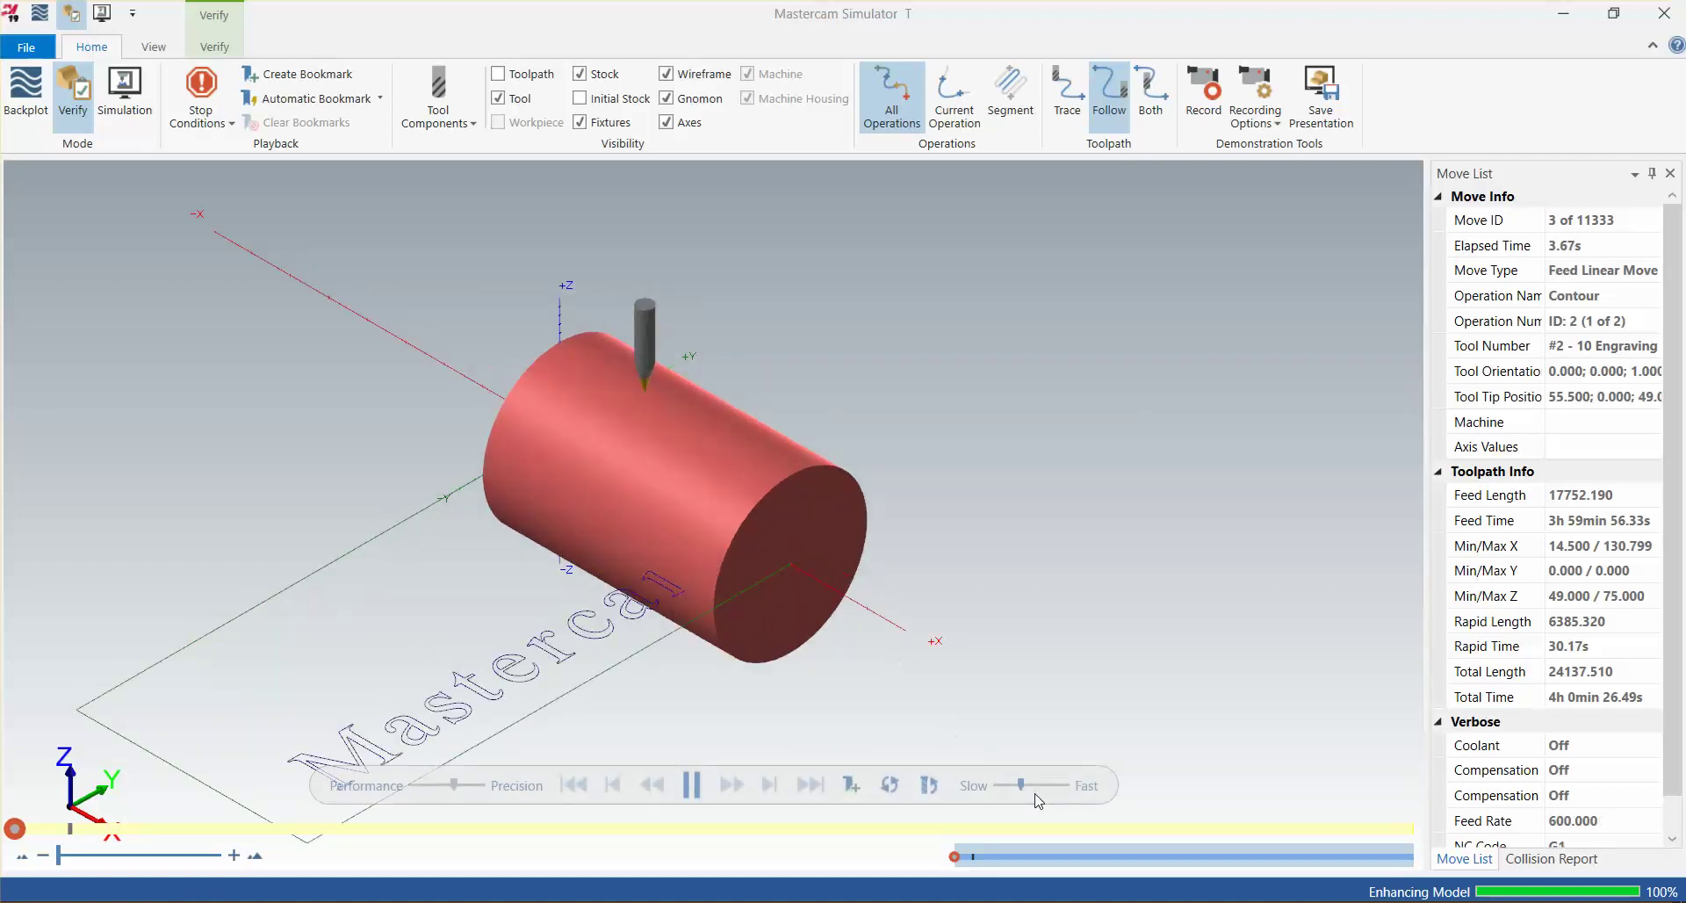
left_click_drag(1019, 785, 1041, 785)
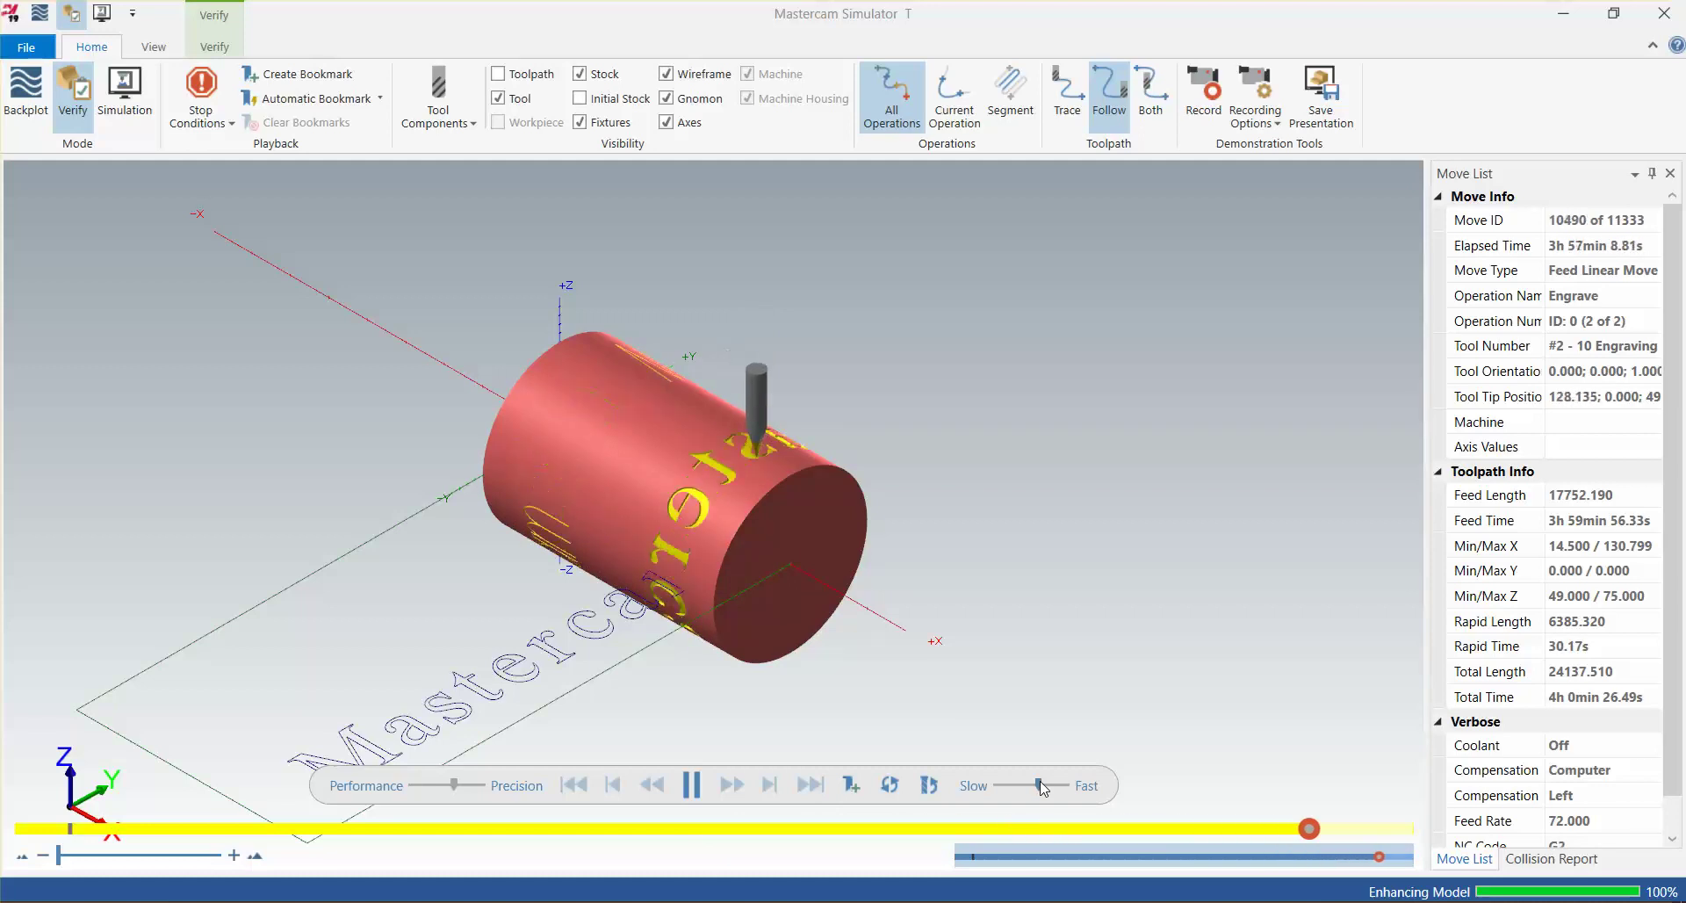
Step: Inspect the engraved Mastercam text on the cylinder after all 11333 moves, then close the Simulator
scroll(657, 435, "down", 1)
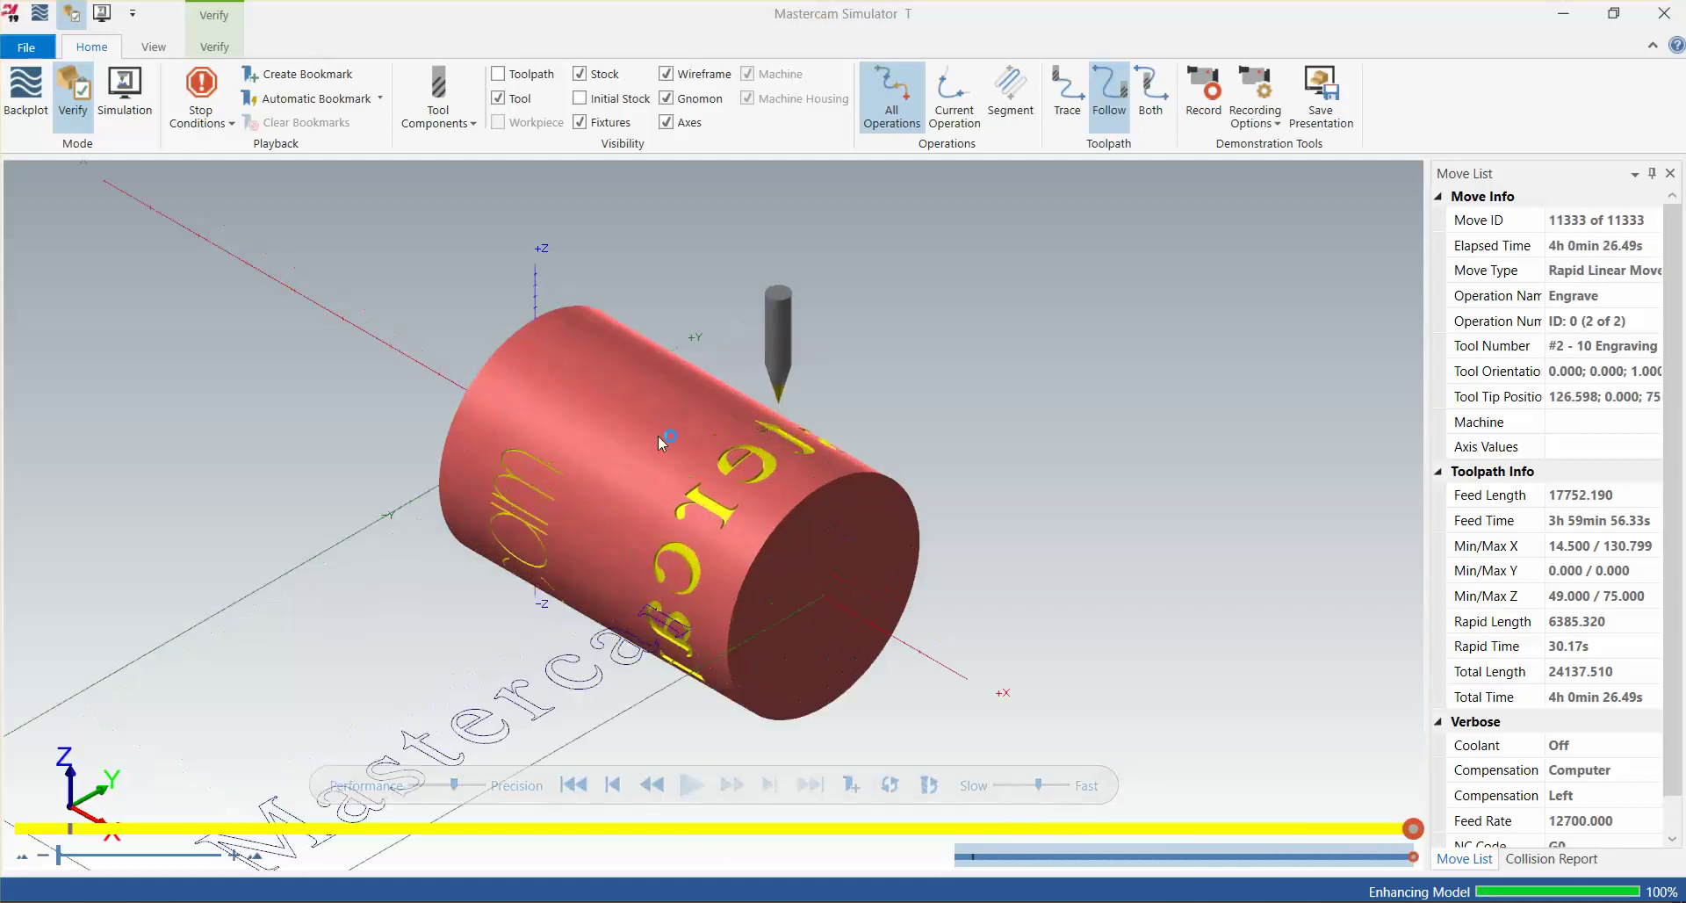
scroll(666, 413, "down", 1)
mouse_move(670, 450)
middle_mouse_down()
mouse_move(585, 346)
mouse_move(725, 404)
mouse_move(812, 306)
mouse_move(794, 371)
middle_mouse_up()
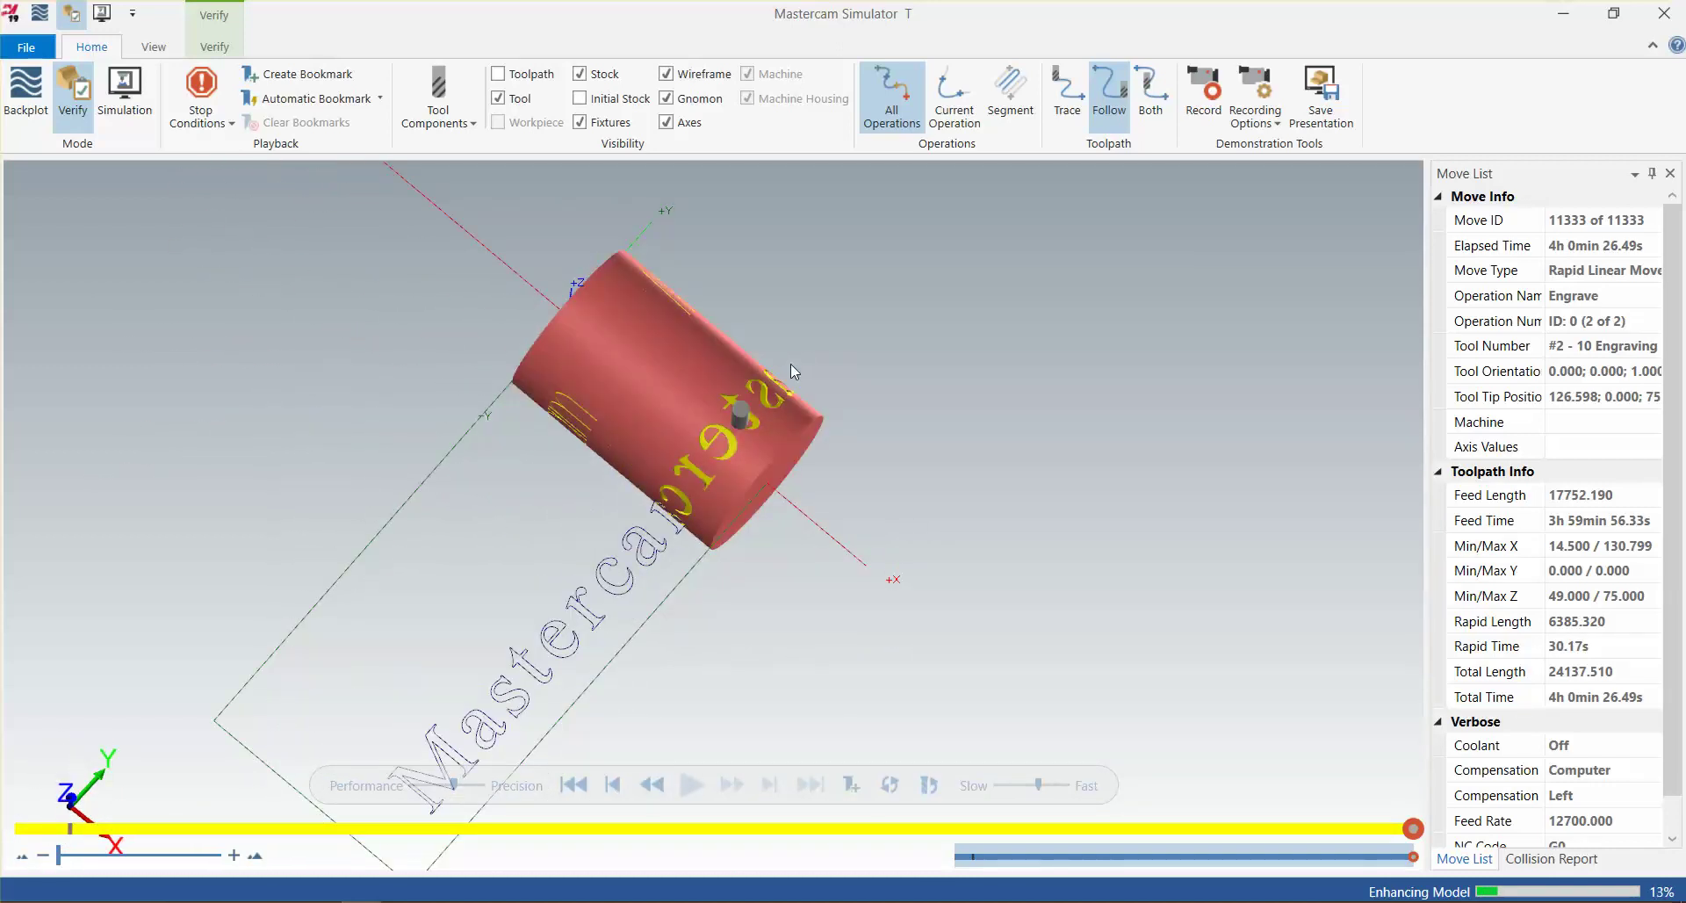
left_click(1660, 12)
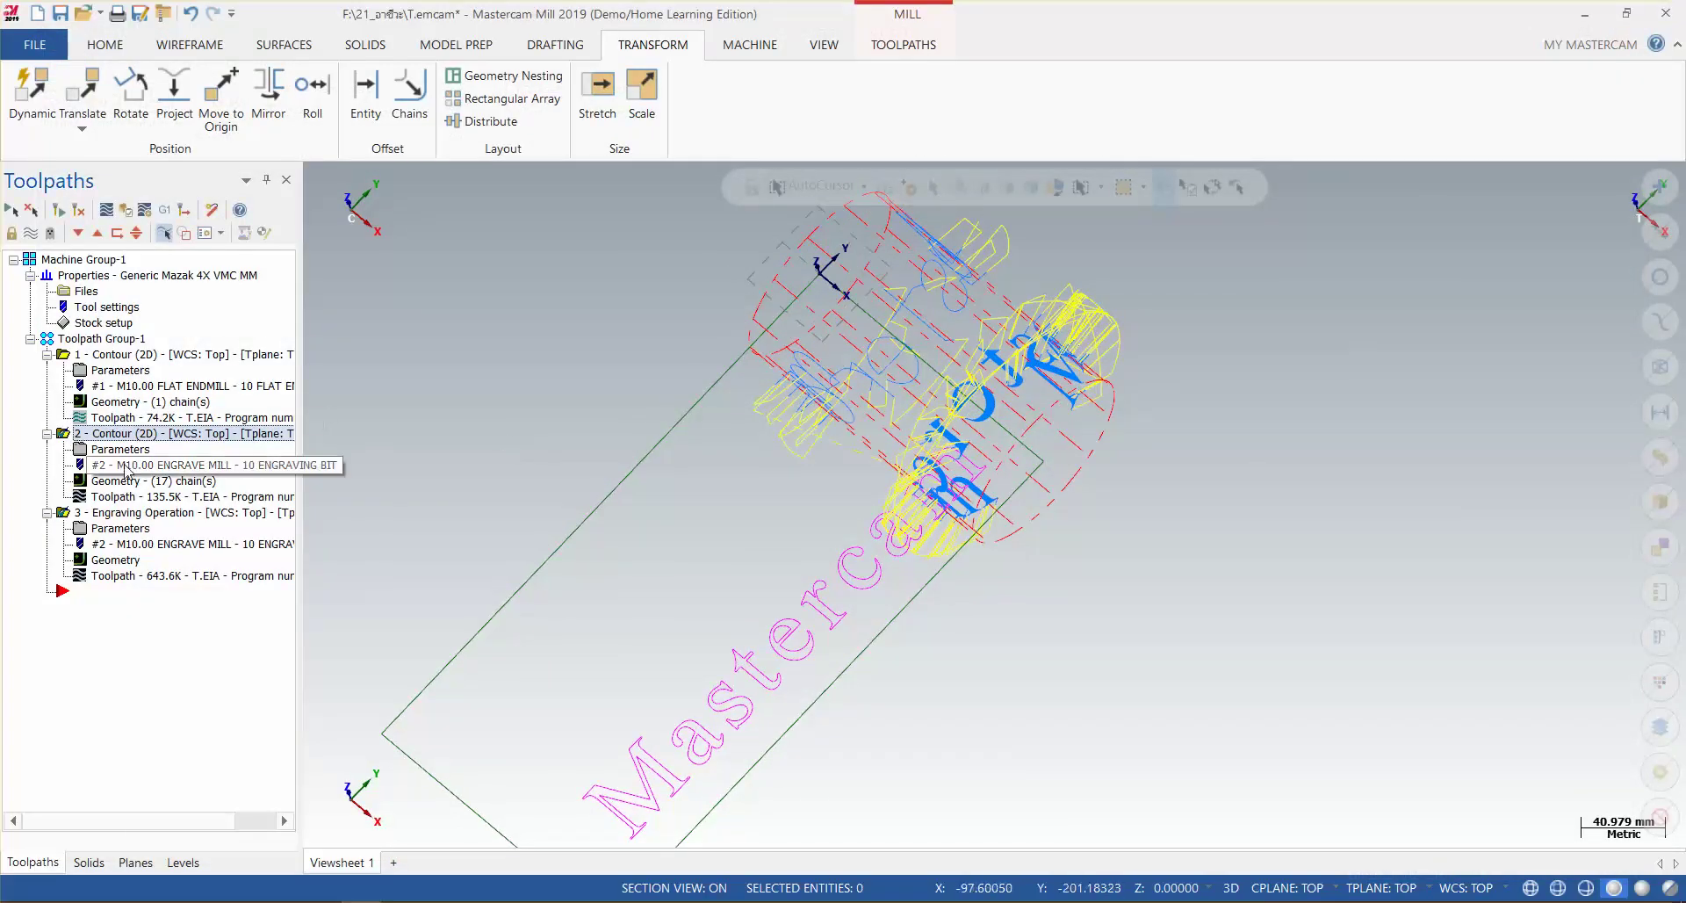
Step: Set operation 3's rotary axis wrap direction to CW and accept the engraving parameters
left_click(108, 527)
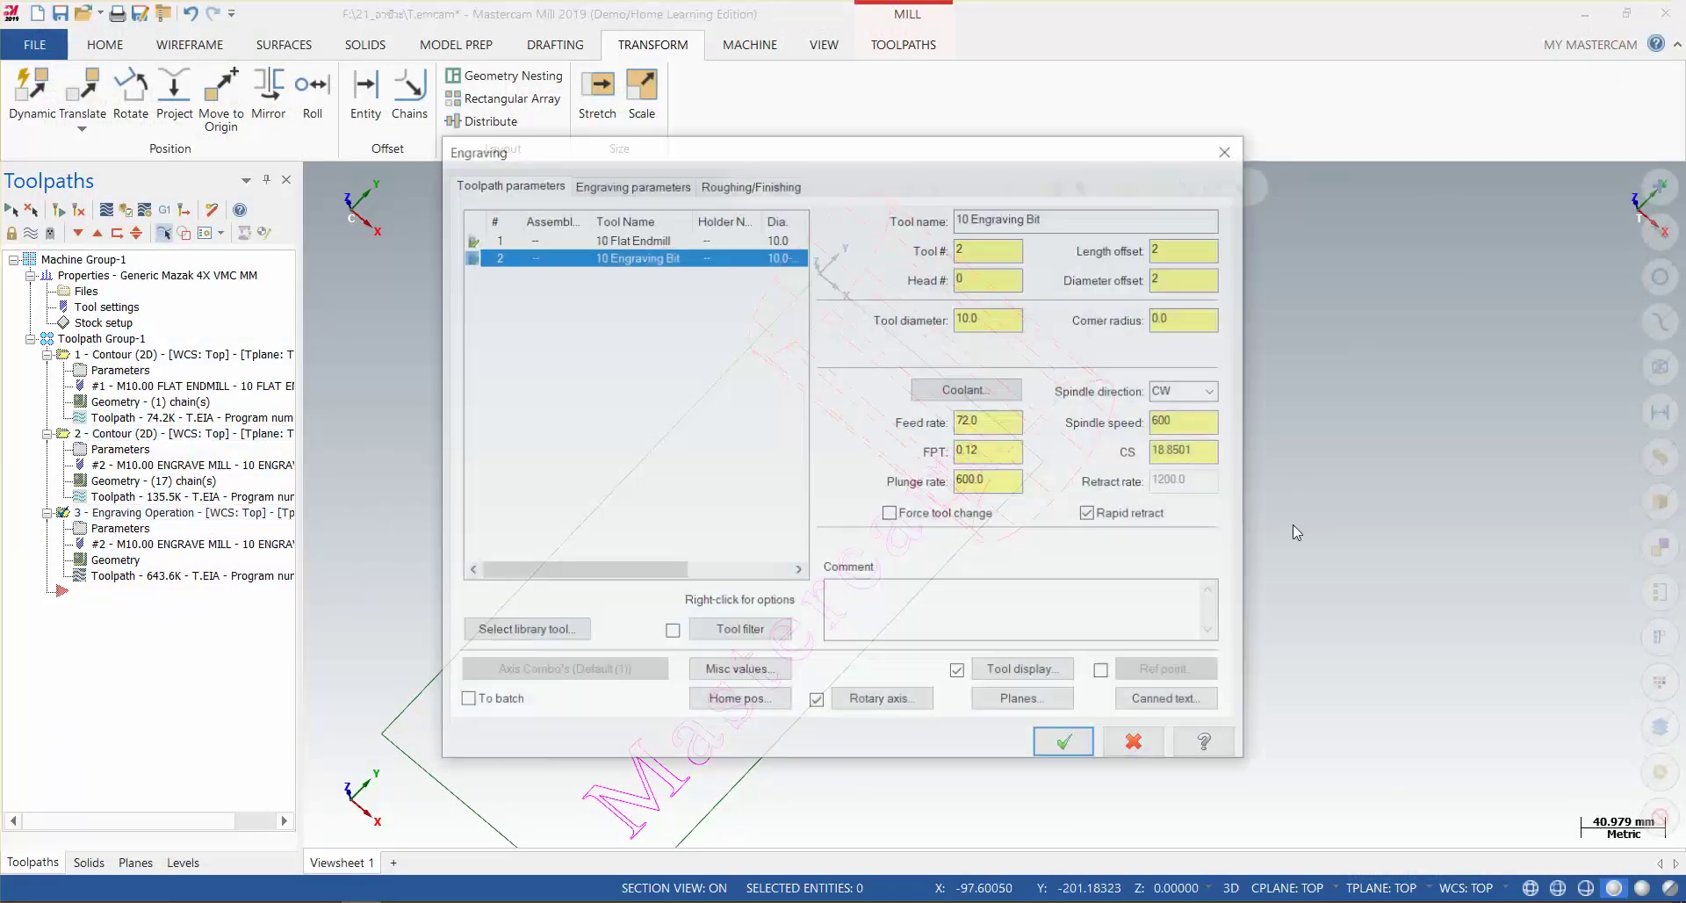
left_click(858, 708)
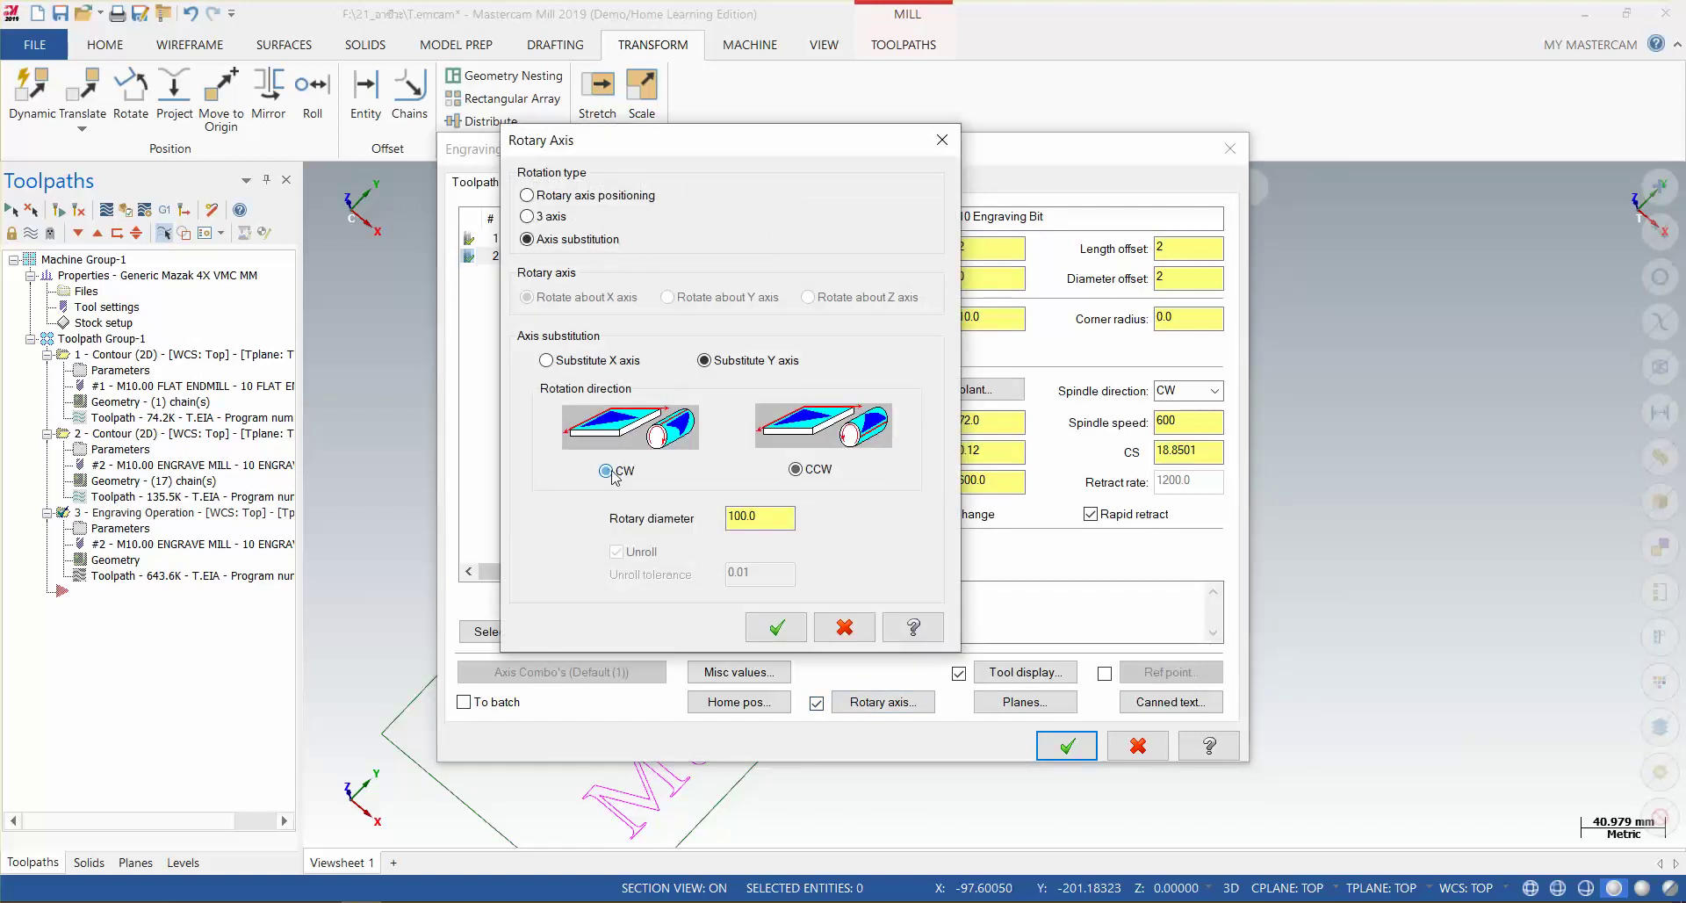
left_click(773, 629)
left_click(1064, 745)
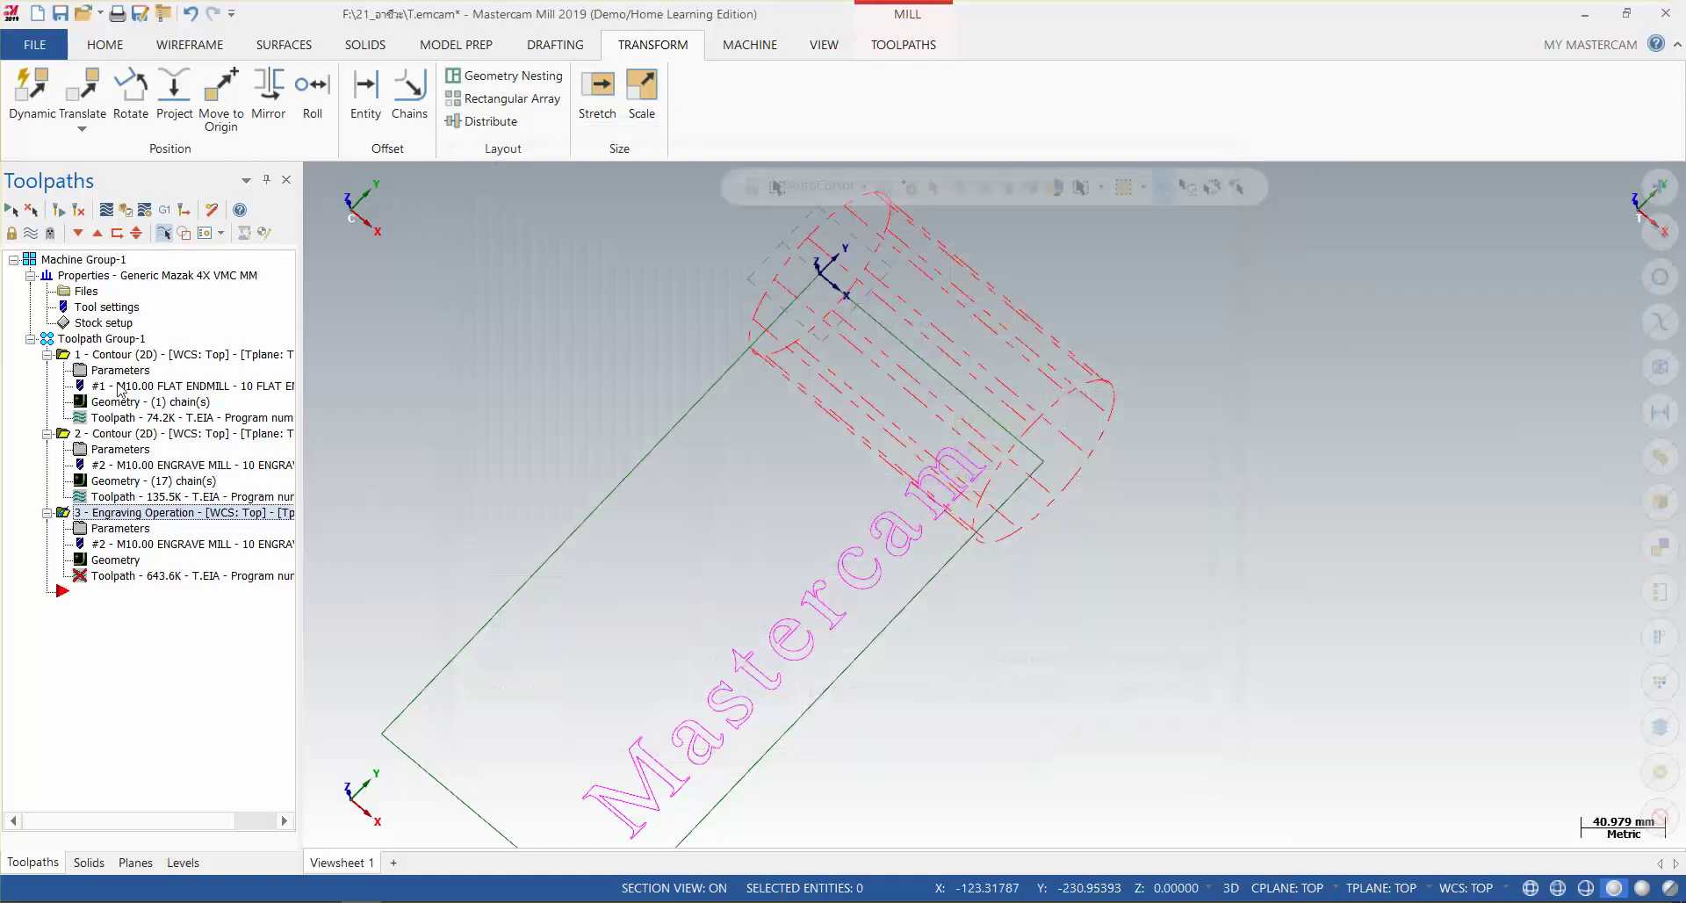
Step: Regenerate the dirty engraving toolpath and launch Verify from operation 2
left_click(79, 209)
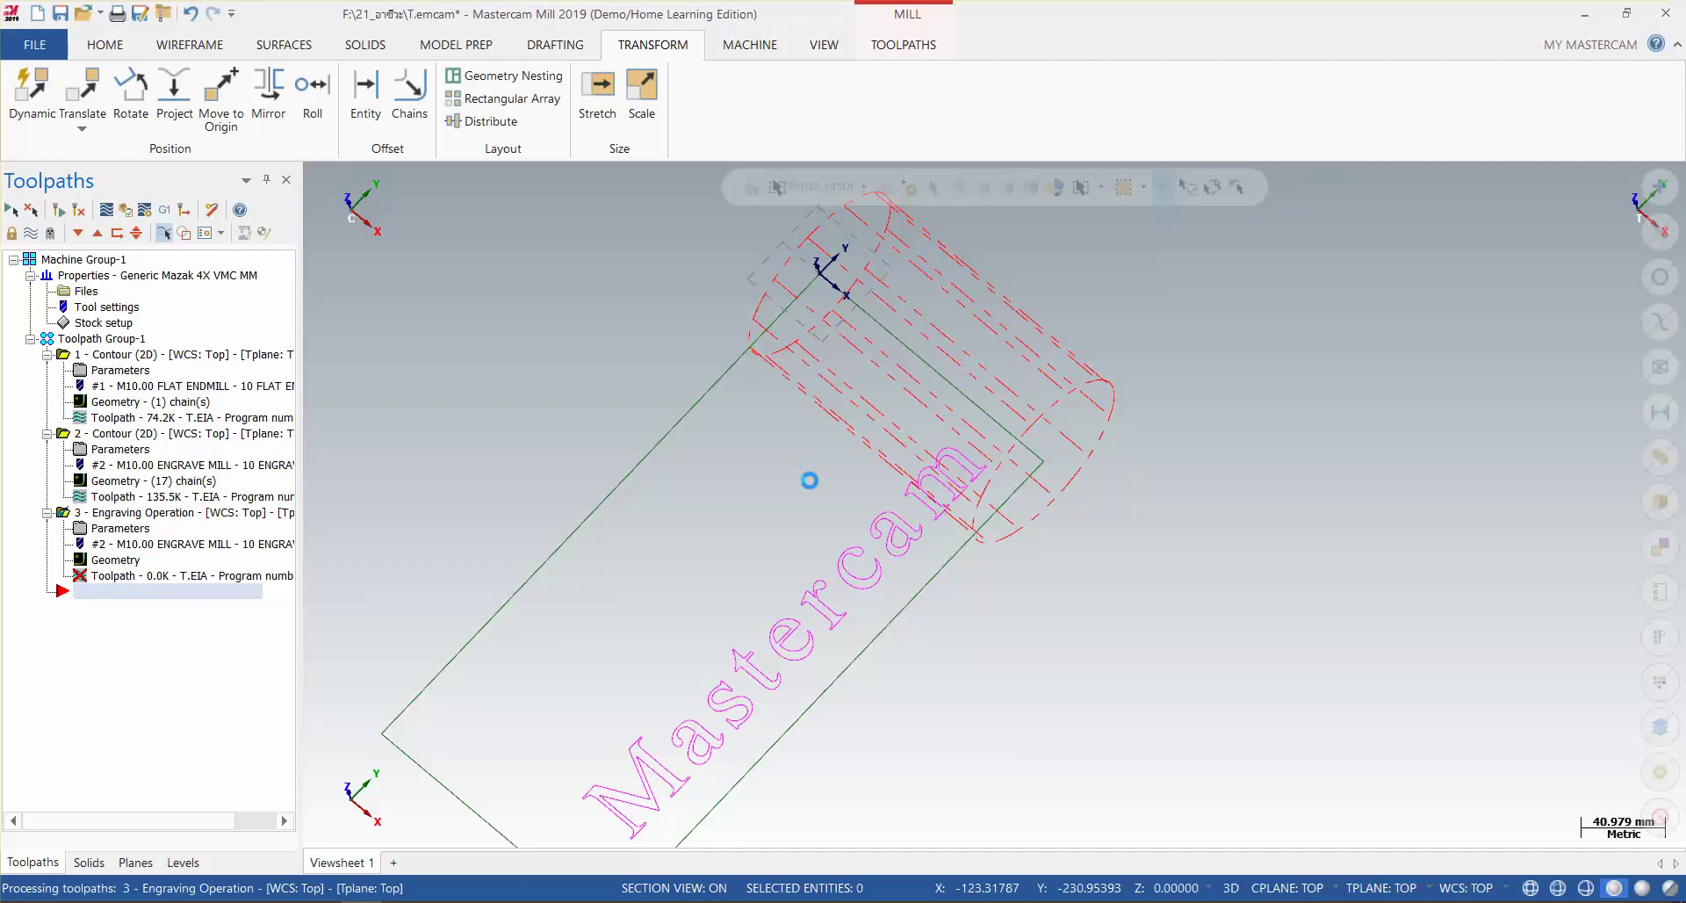
mouse_move(1185, 605)
middle_mouse_down()
mouse_move(1004, 662)
mouse_move(934, 663)
middle_mouse_up()
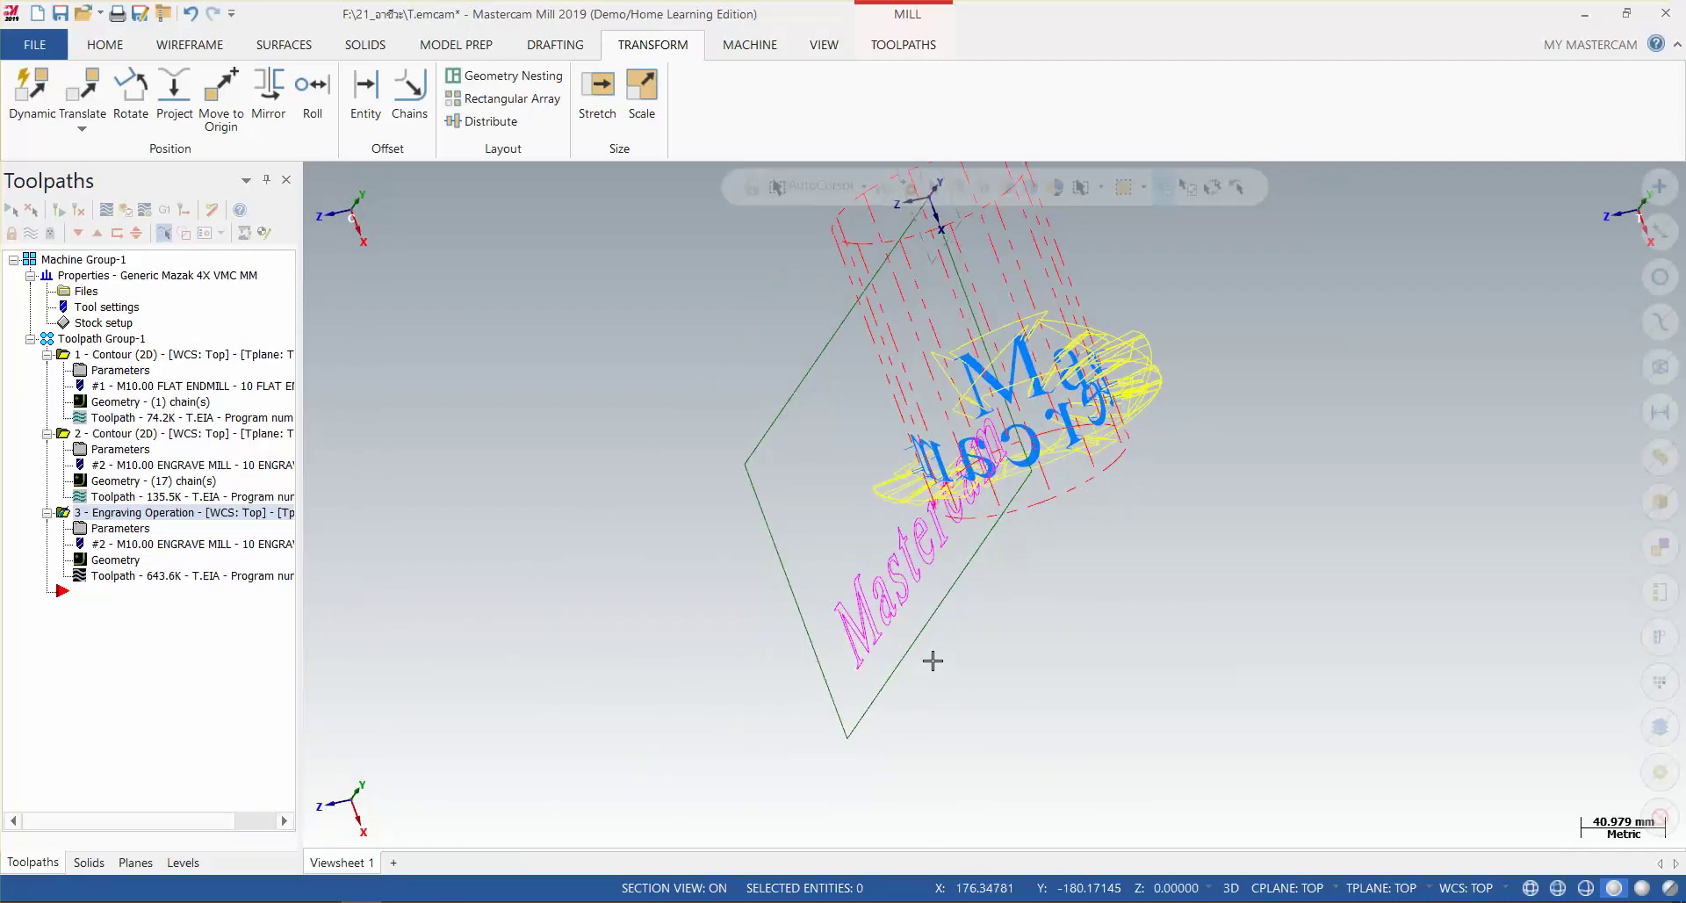
left_click(81, 435)
left_click(106, 211)
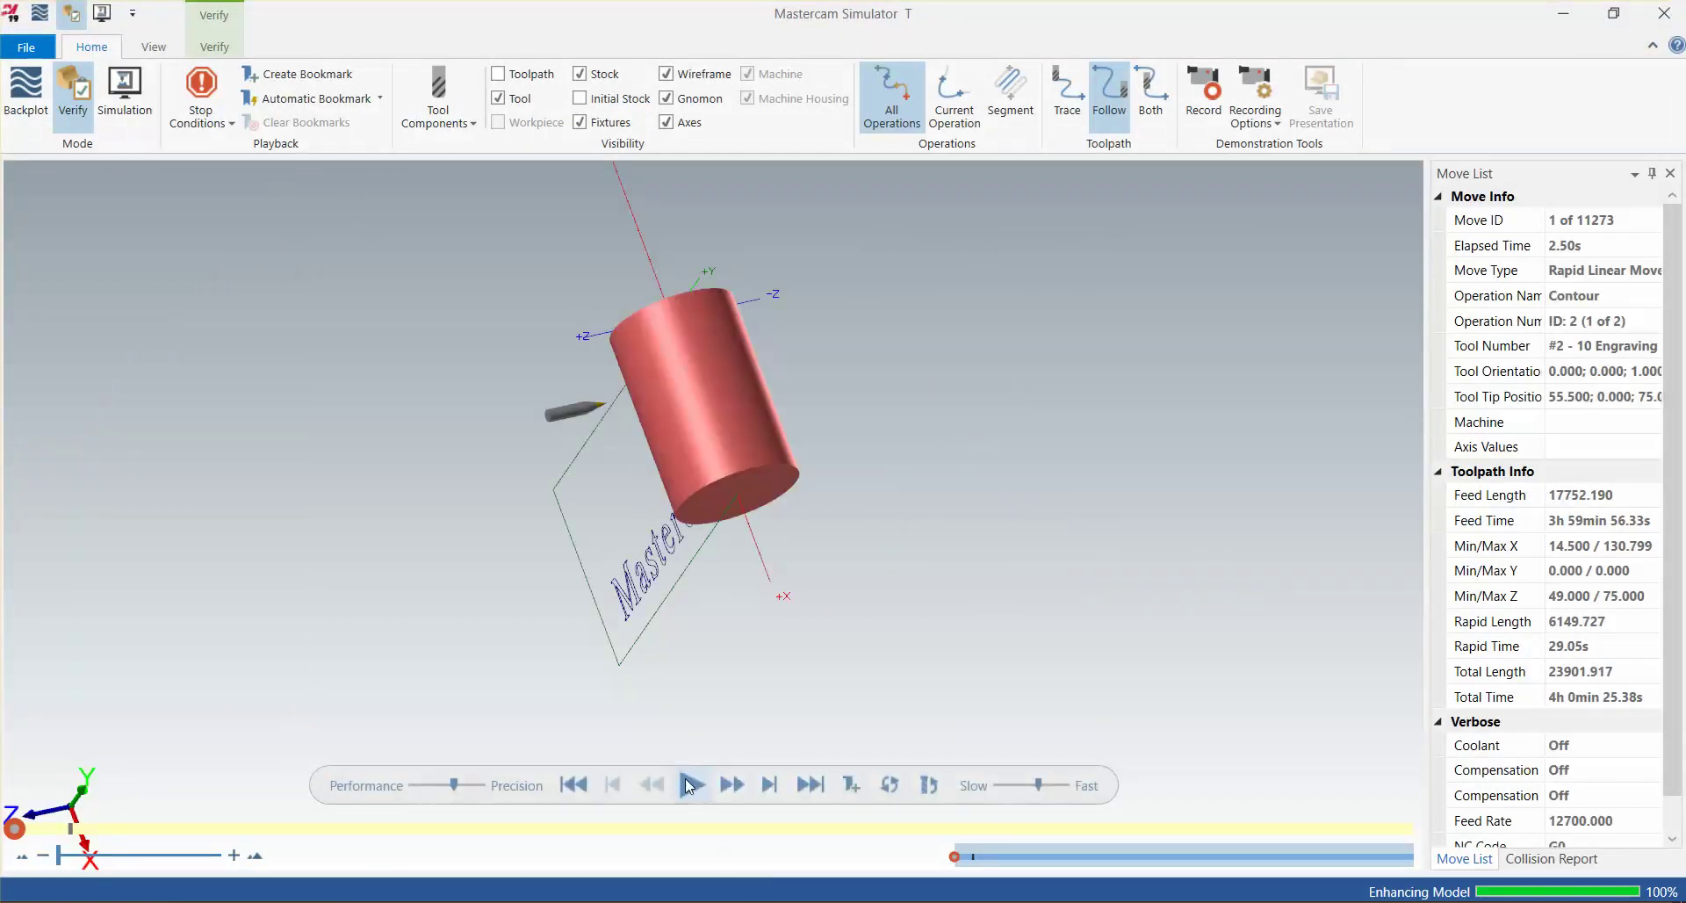
Step: Replay the 11273-move verification, zooming and orbiting to watch the rewrapped Mastercam lettering
left_click(690, 783)
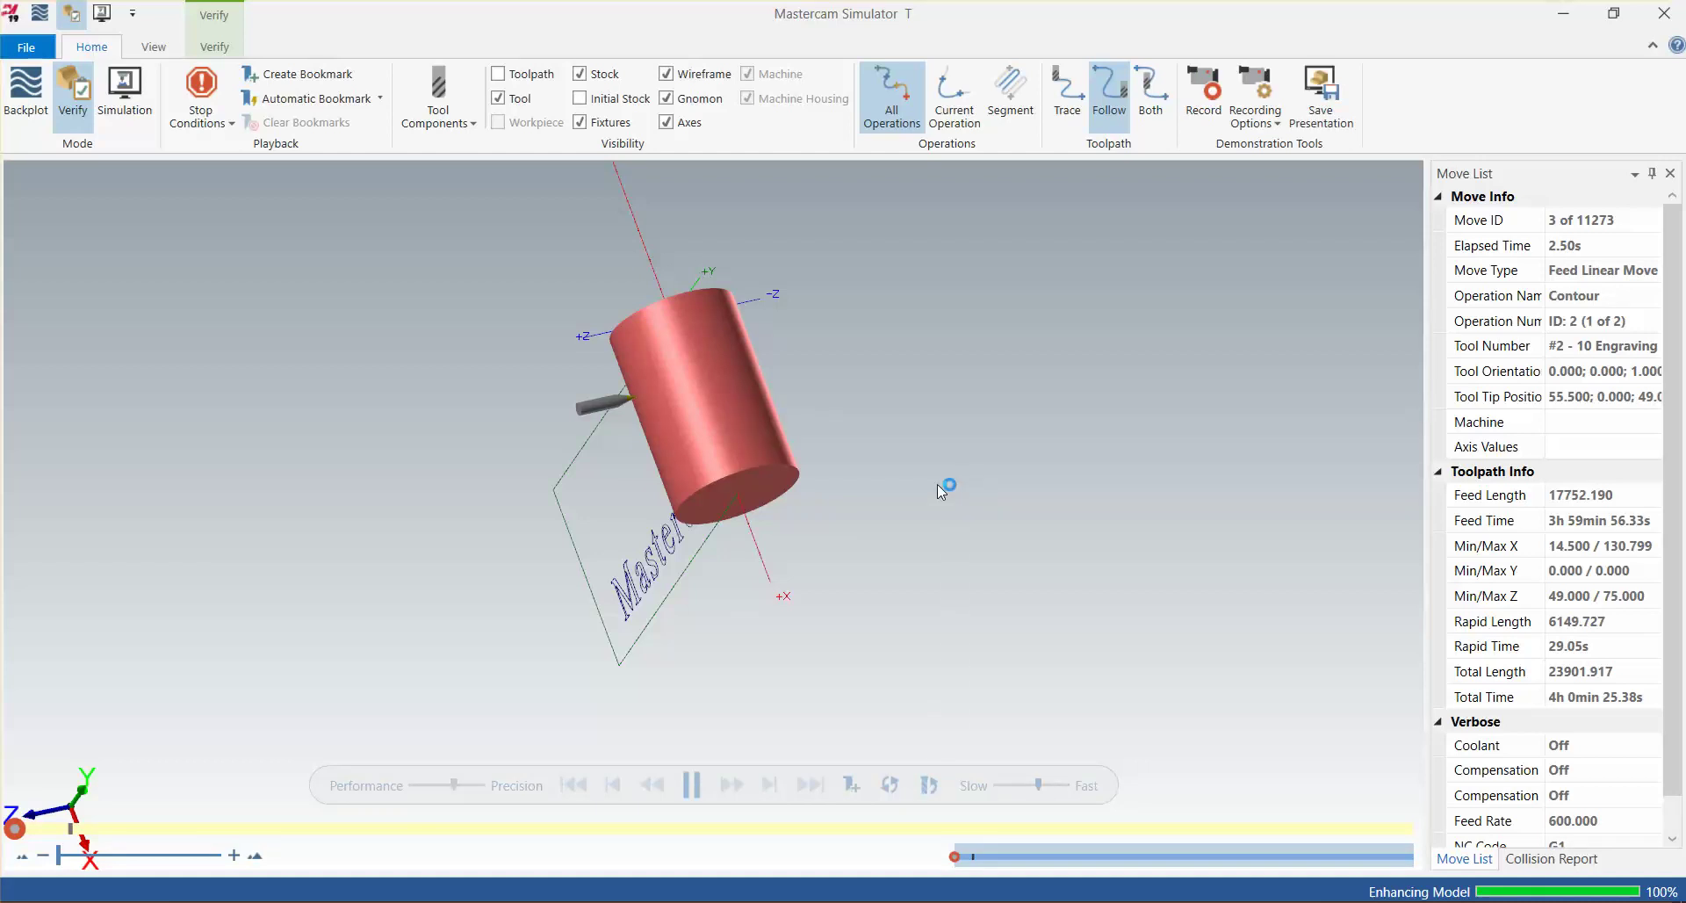
scroll(774, 356, "up", 1)
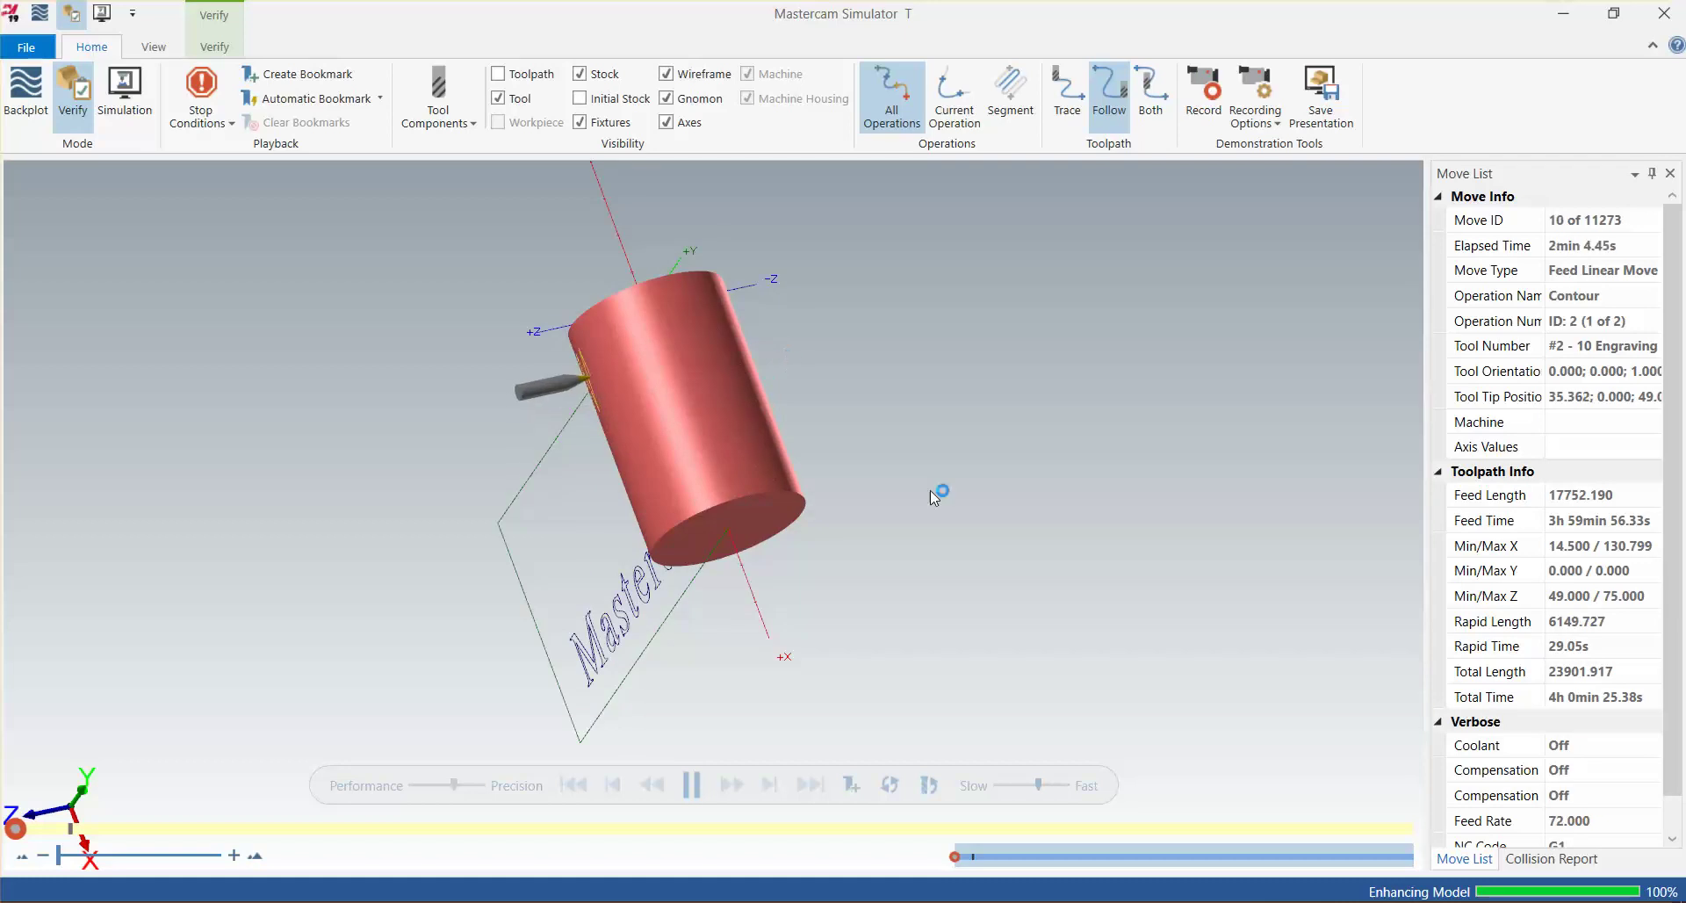
mouse_move(925, 508)
middle_mouse_down()
mouse_move(931, 425)
mouse_move(989, 391)
mouse_move(990, 478)
mouse_move(748, 432)
middle_mouse_up()
scroll(746, 427, "up", 1)
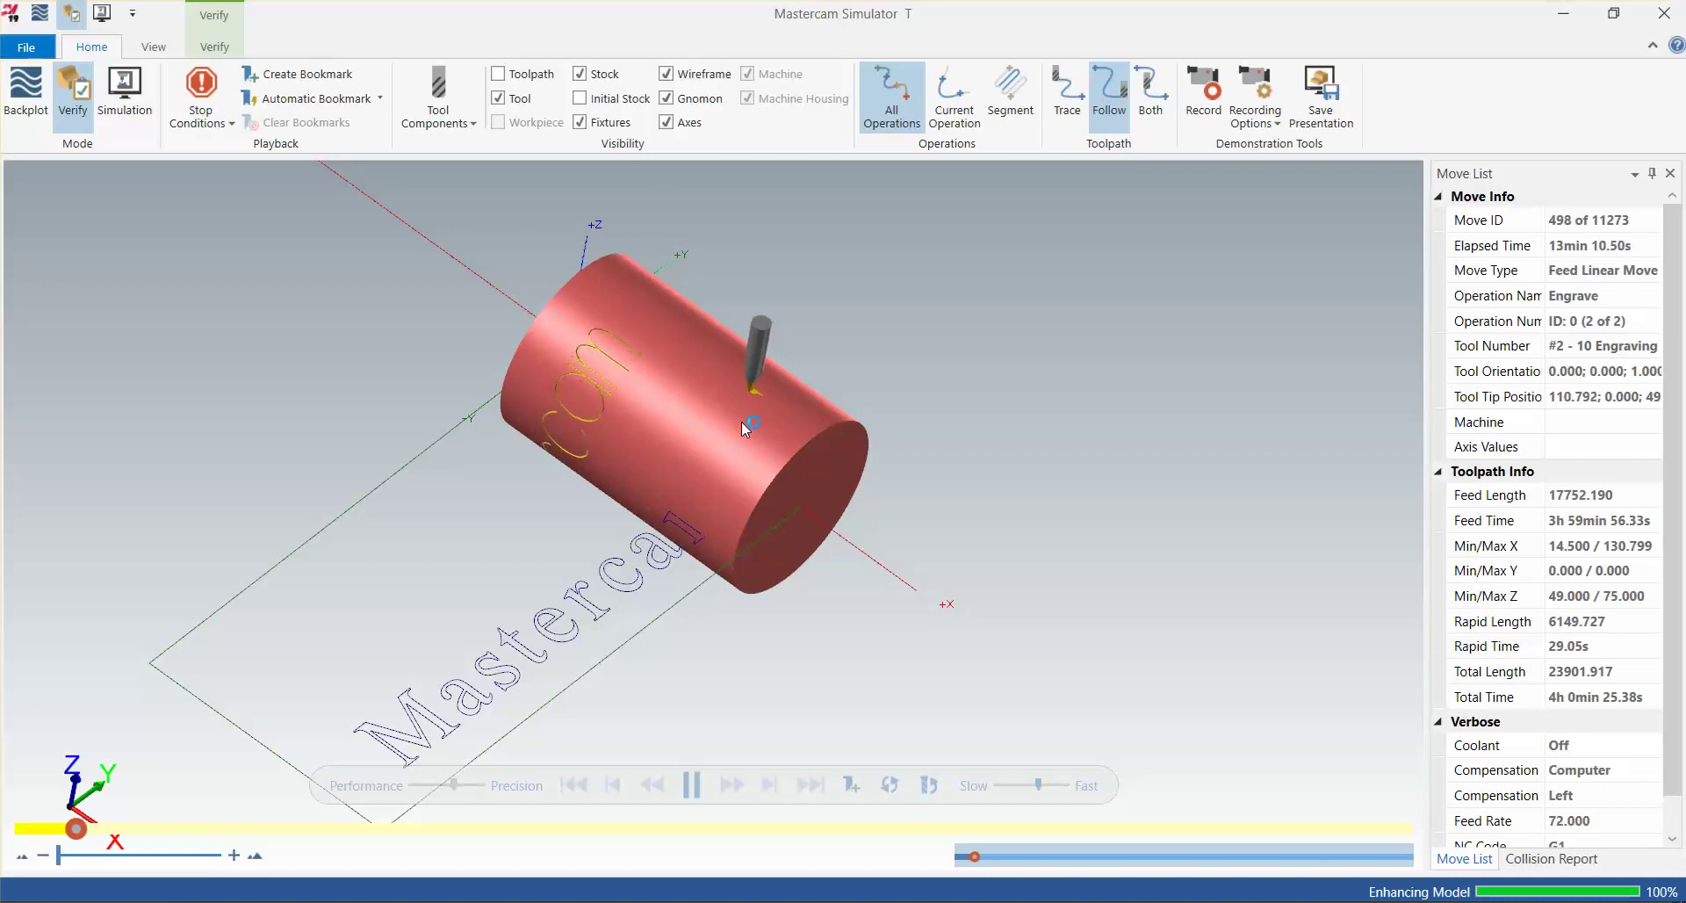
scroll(780, 371, "up", 2)
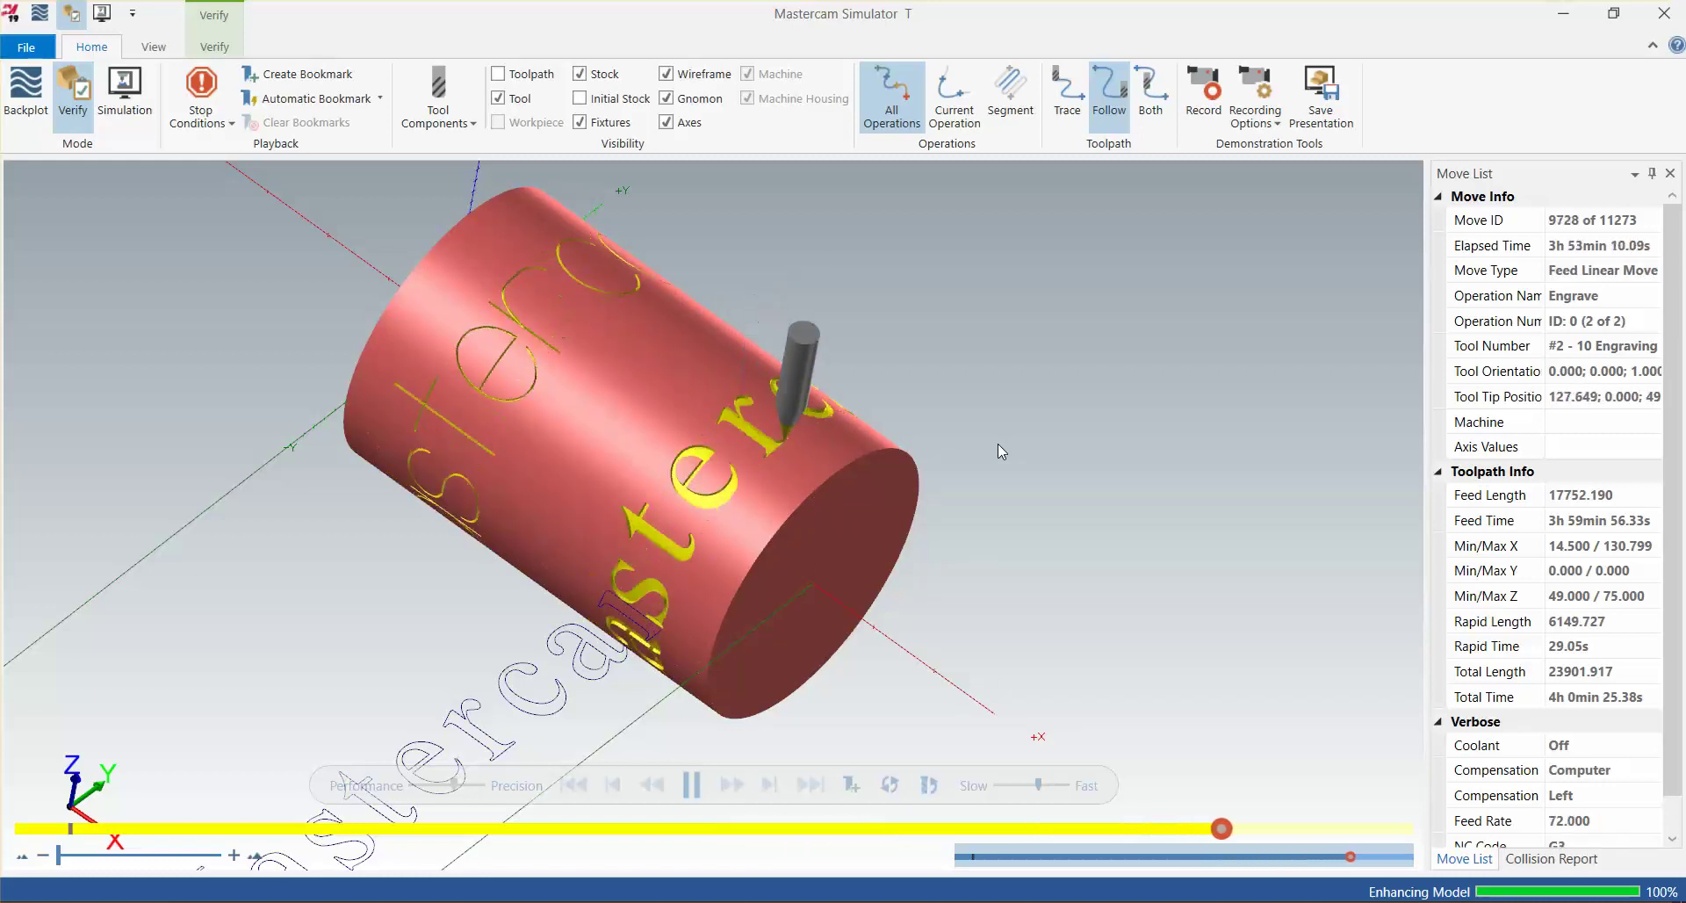
mouse_move(997, 444)
left_mouse_down()
mouse_move(905, 346)
mouse_move(868, 393)
left_mouse_up()
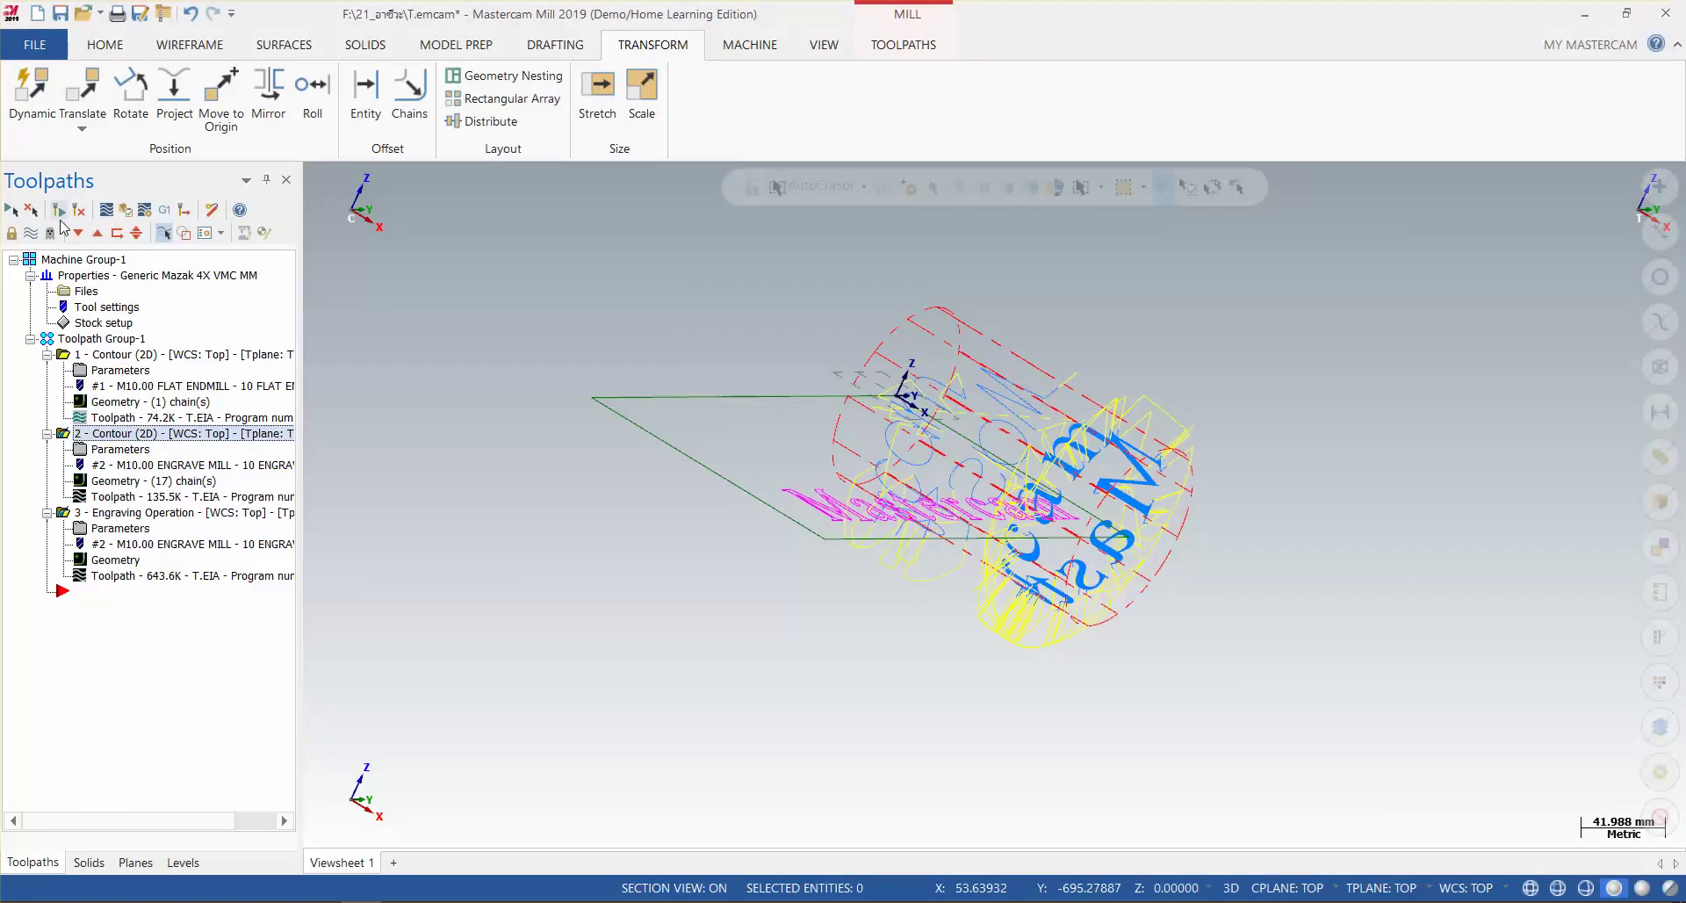
Step: Hide the toolpath display so only the wireframe cylinder stock shows, and bring up the Machine commands
left_click(29, 233)
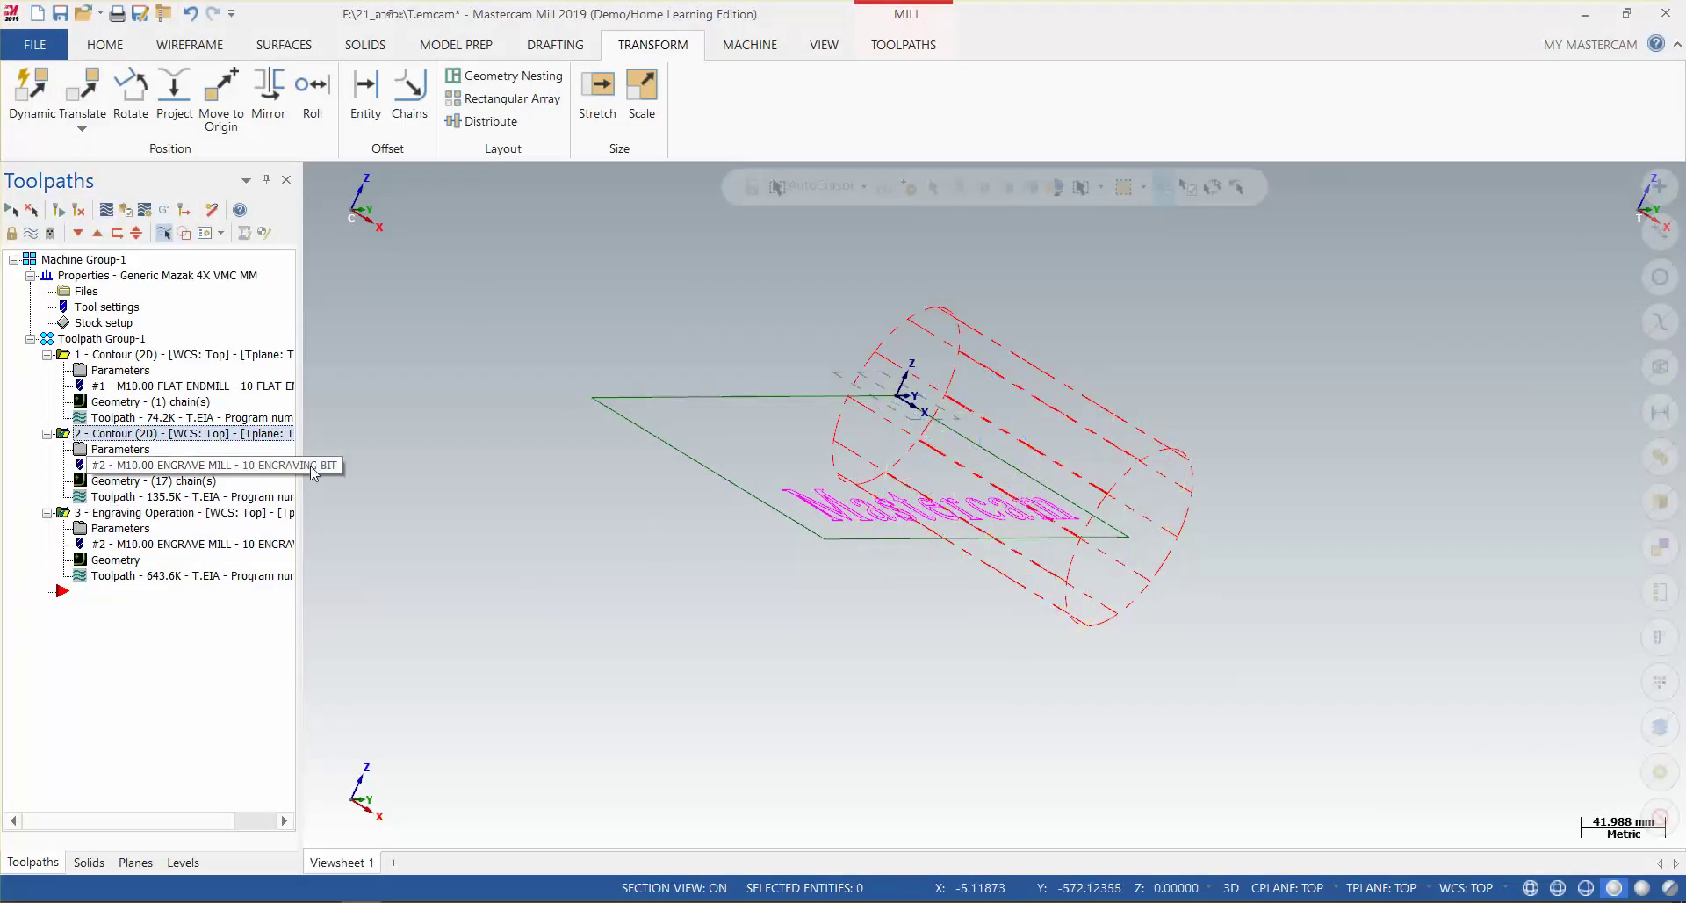
middle_click_drag(843, 636, 779, 682)
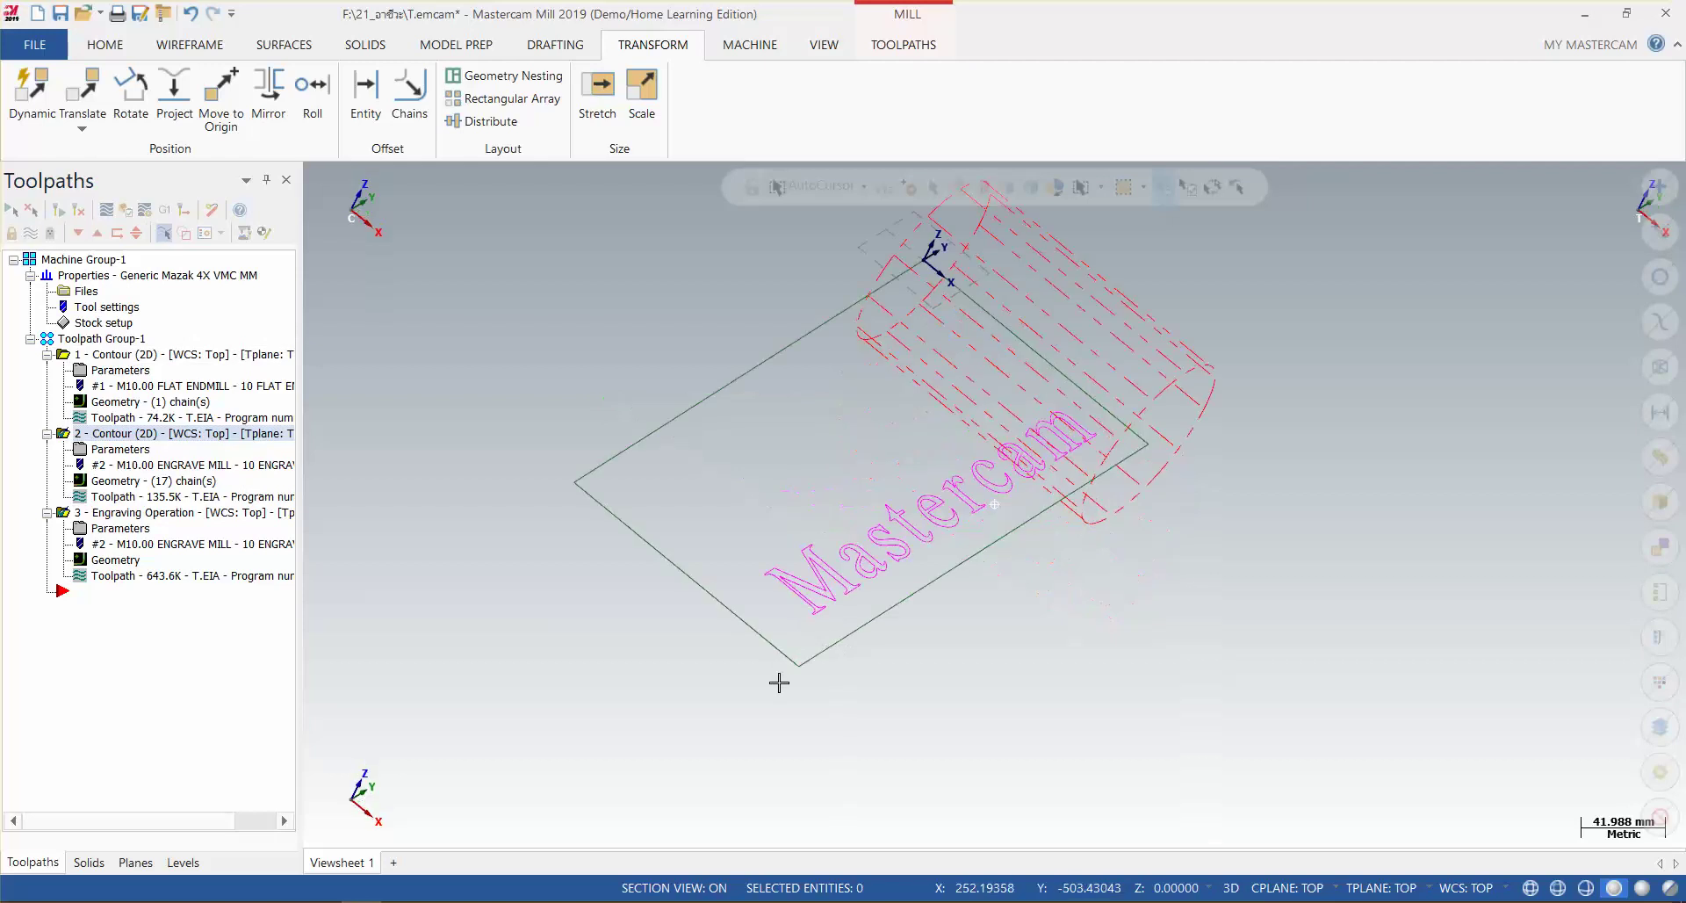
key("alt+t")
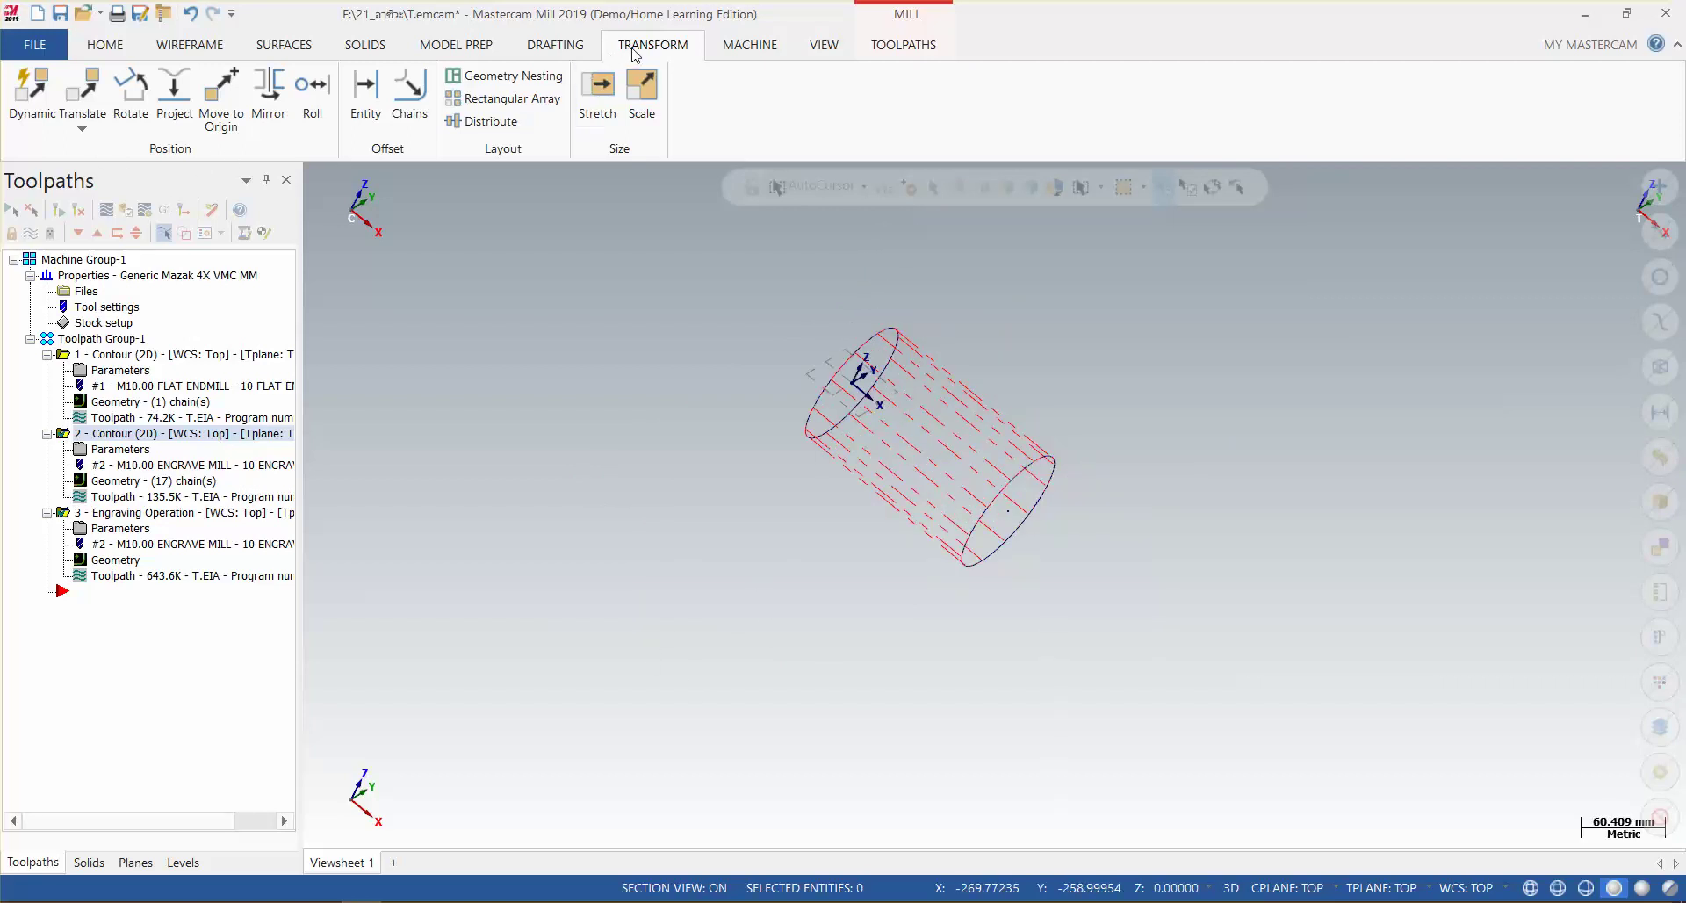
left_click(770, 48)
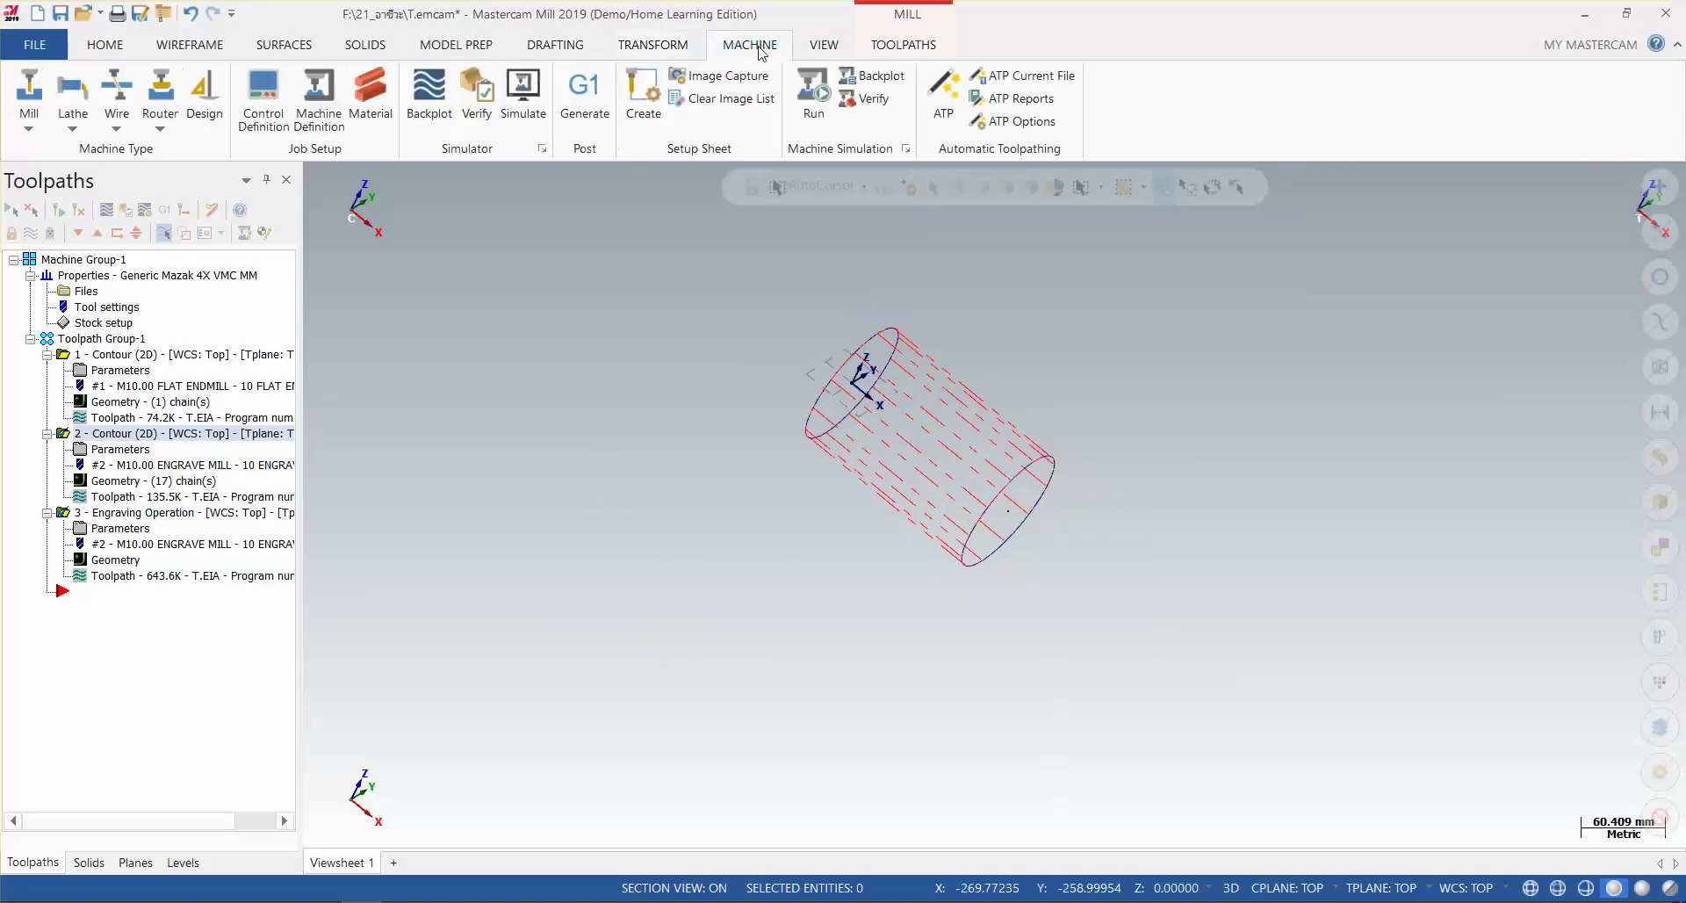
Step: In Simulator Options, choose 2_4AXGEN_VMCTA as the simulation machine
left_click(542, 149)
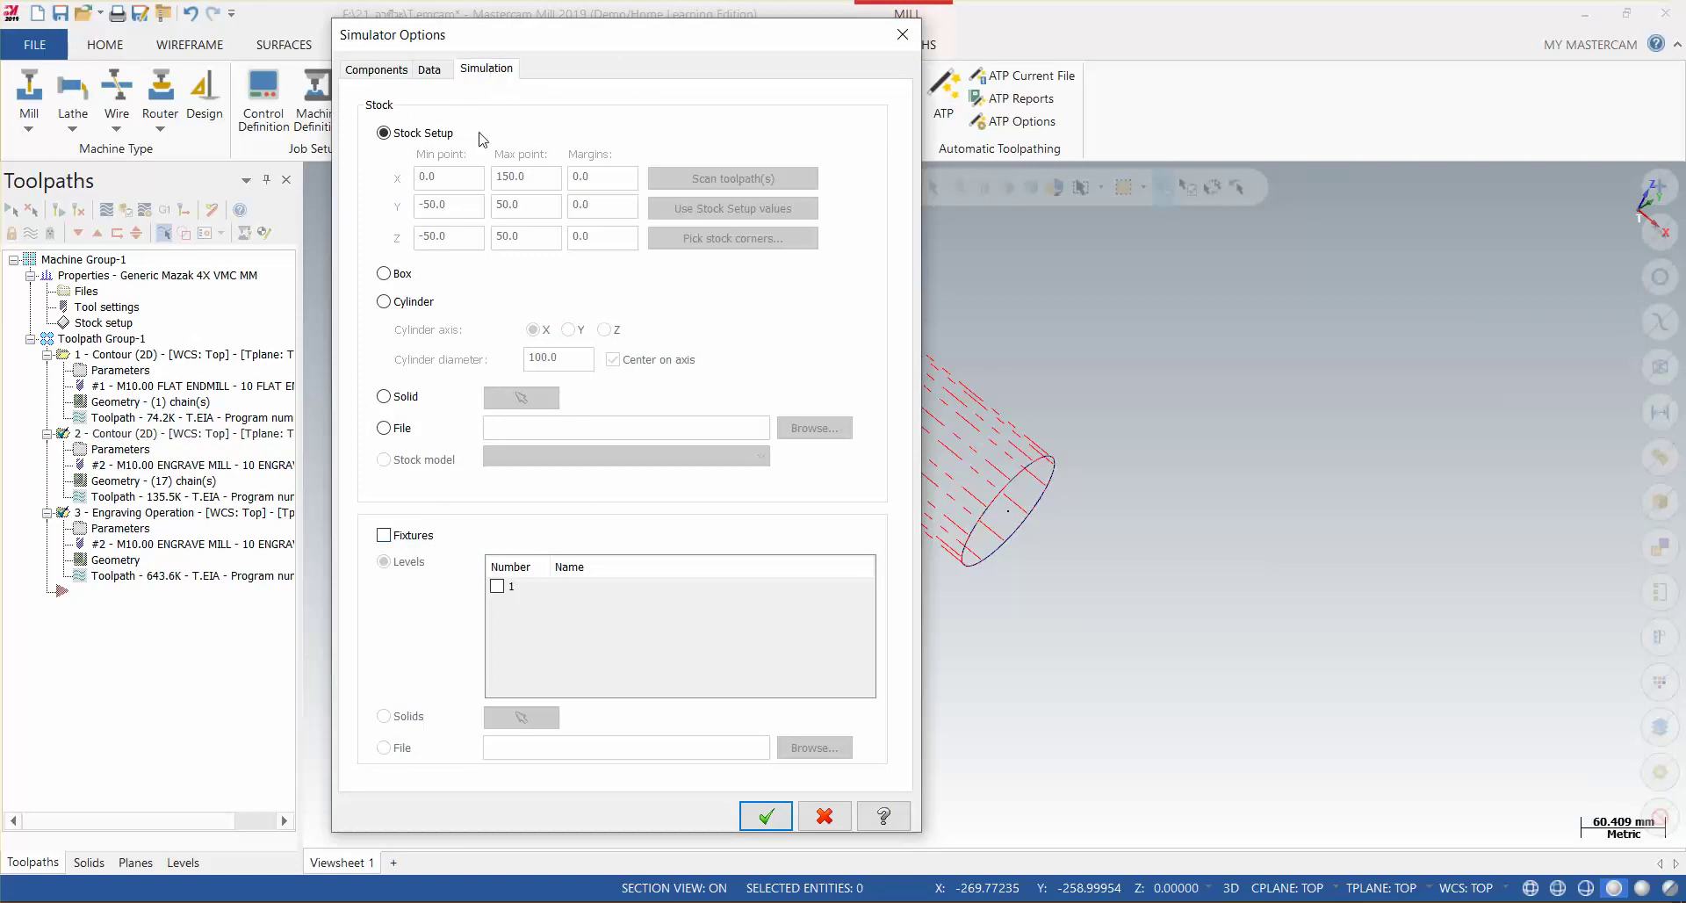
left_click(768, 155)
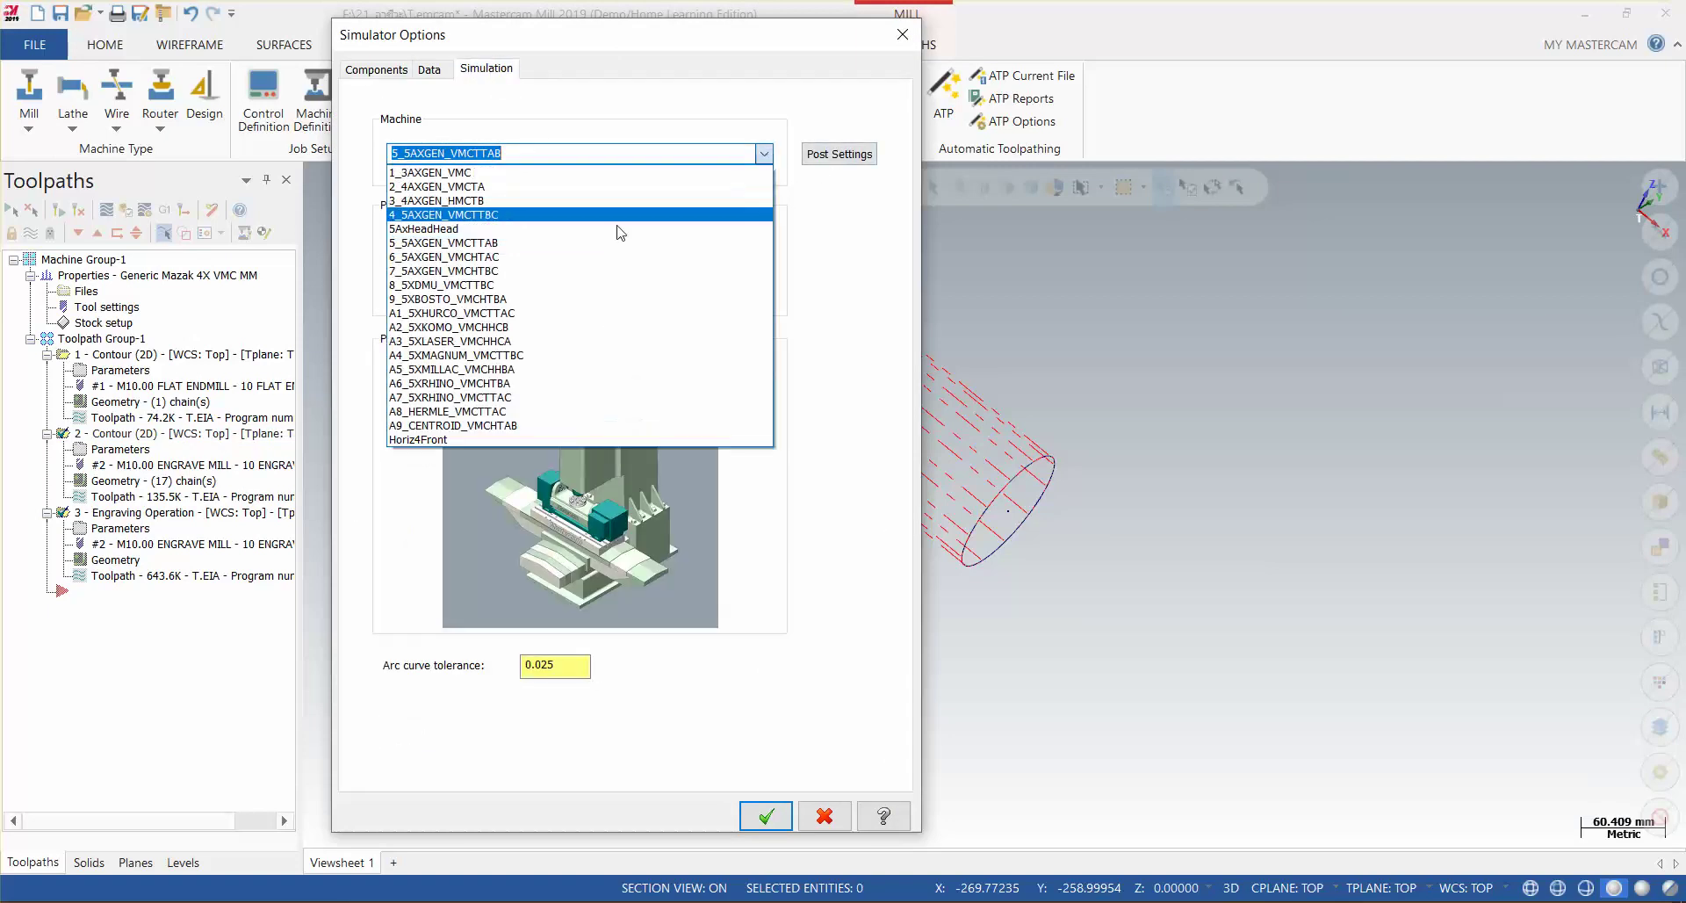
left_click(507, 186)
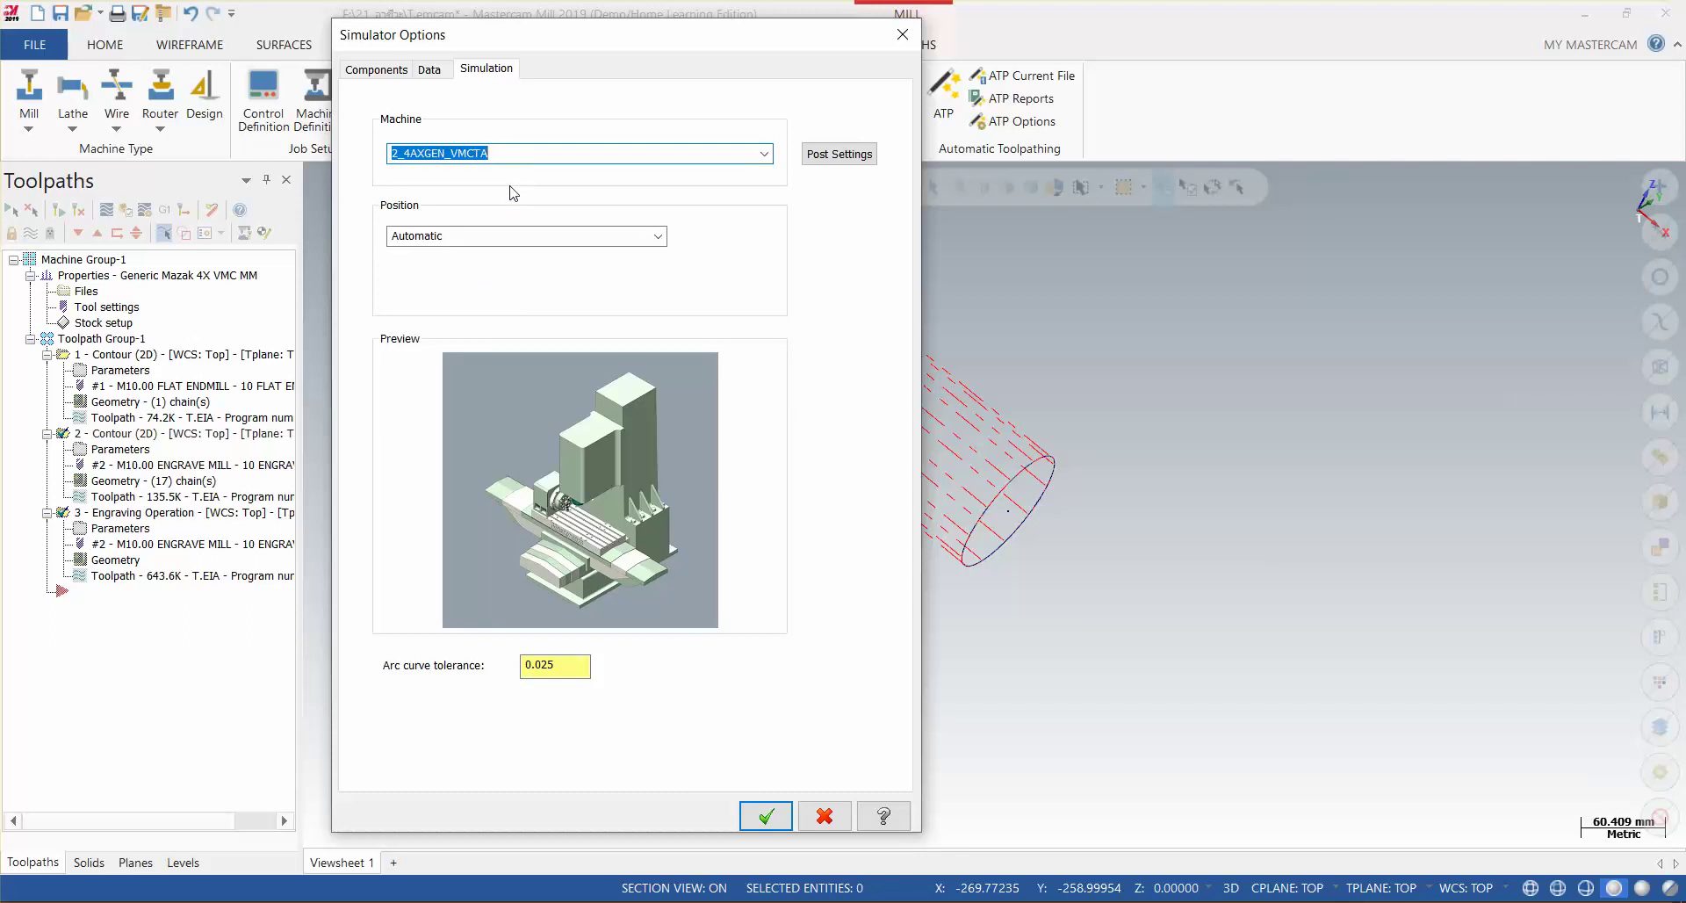
left_click(764, 157)
Step: Step through the machine previews down to A9_CENTROID_VMCHTAB
left_click(763, 159)
key("Down")
key("Down")
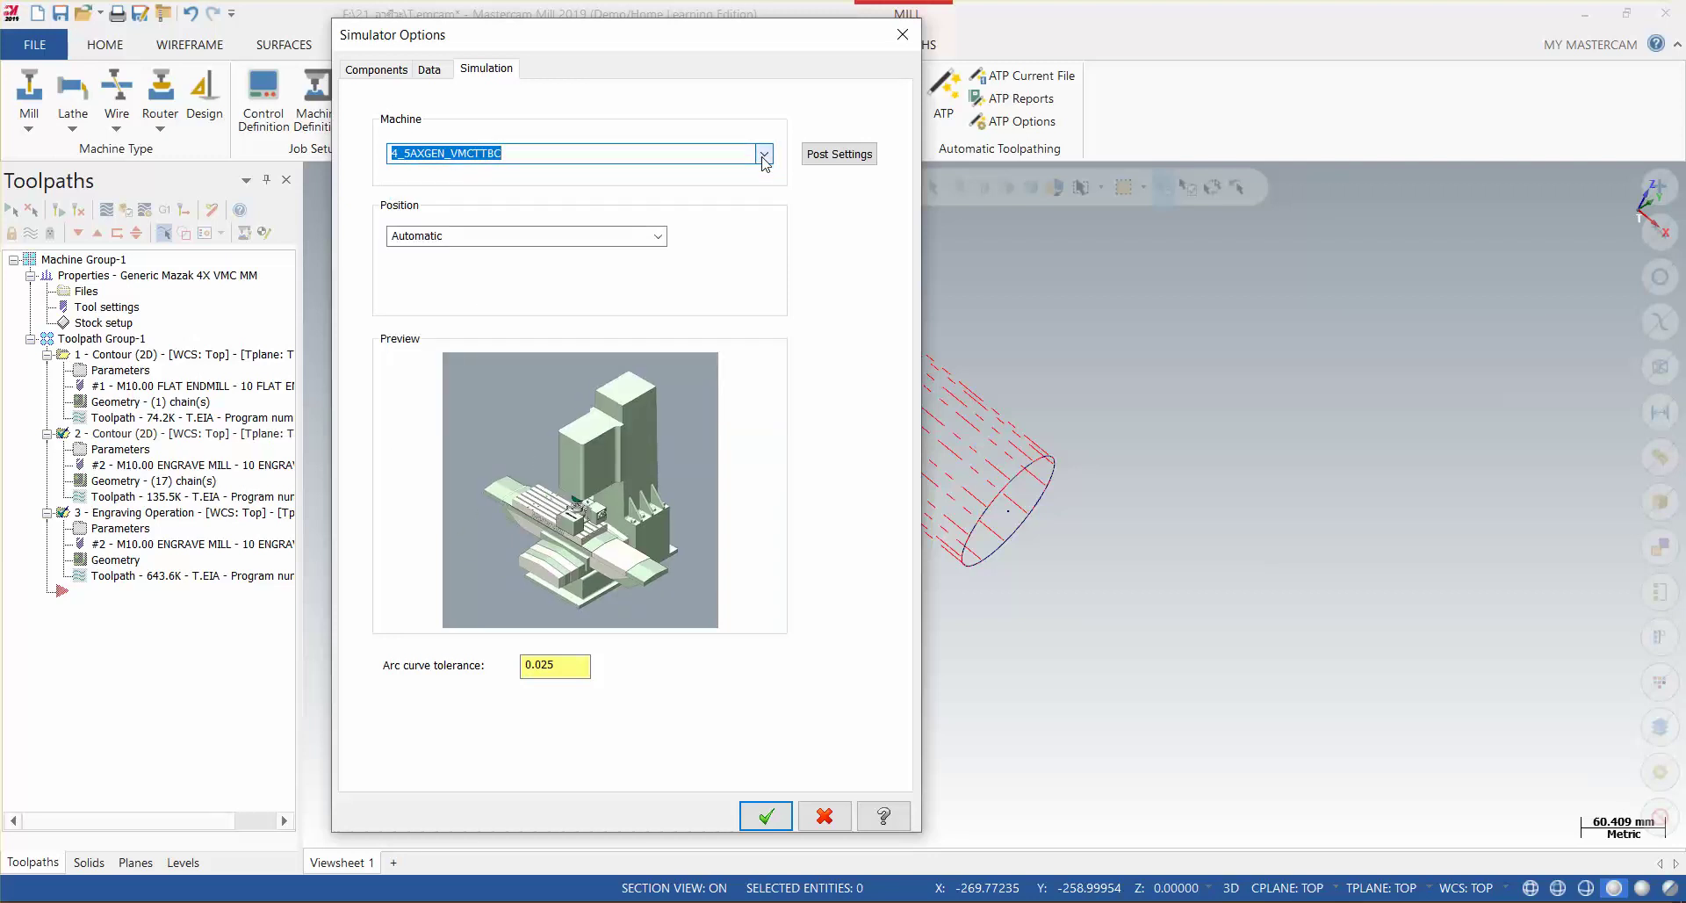
key("Down")
key("Down")
key("Down")
key("Down")
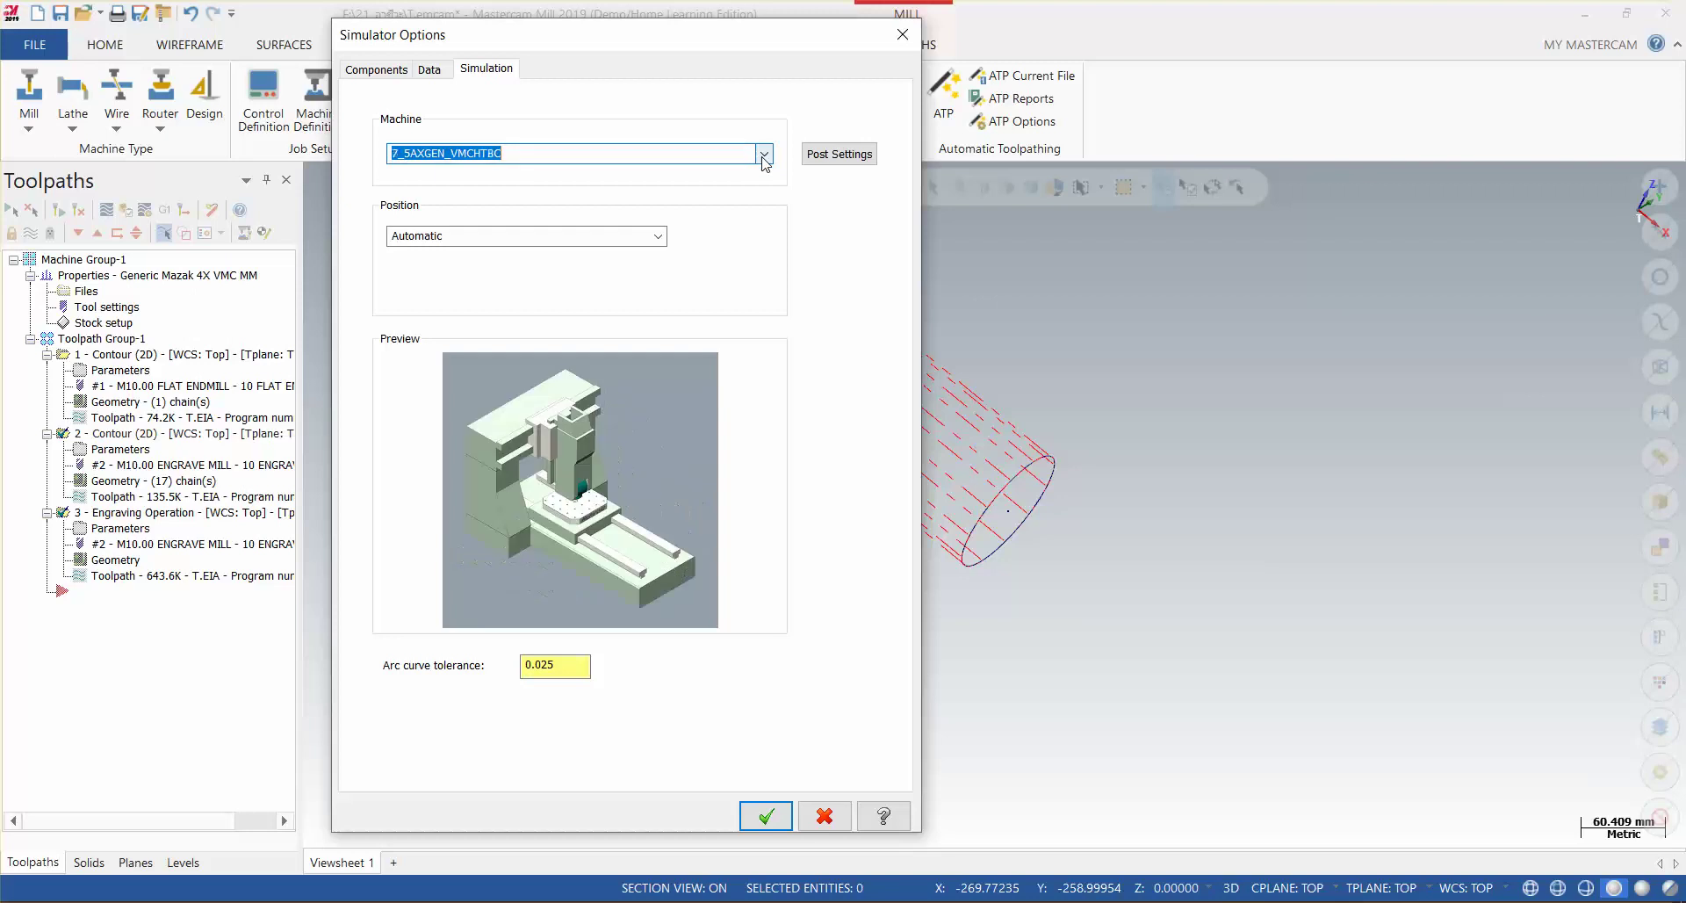
key("Down")
key("Down")
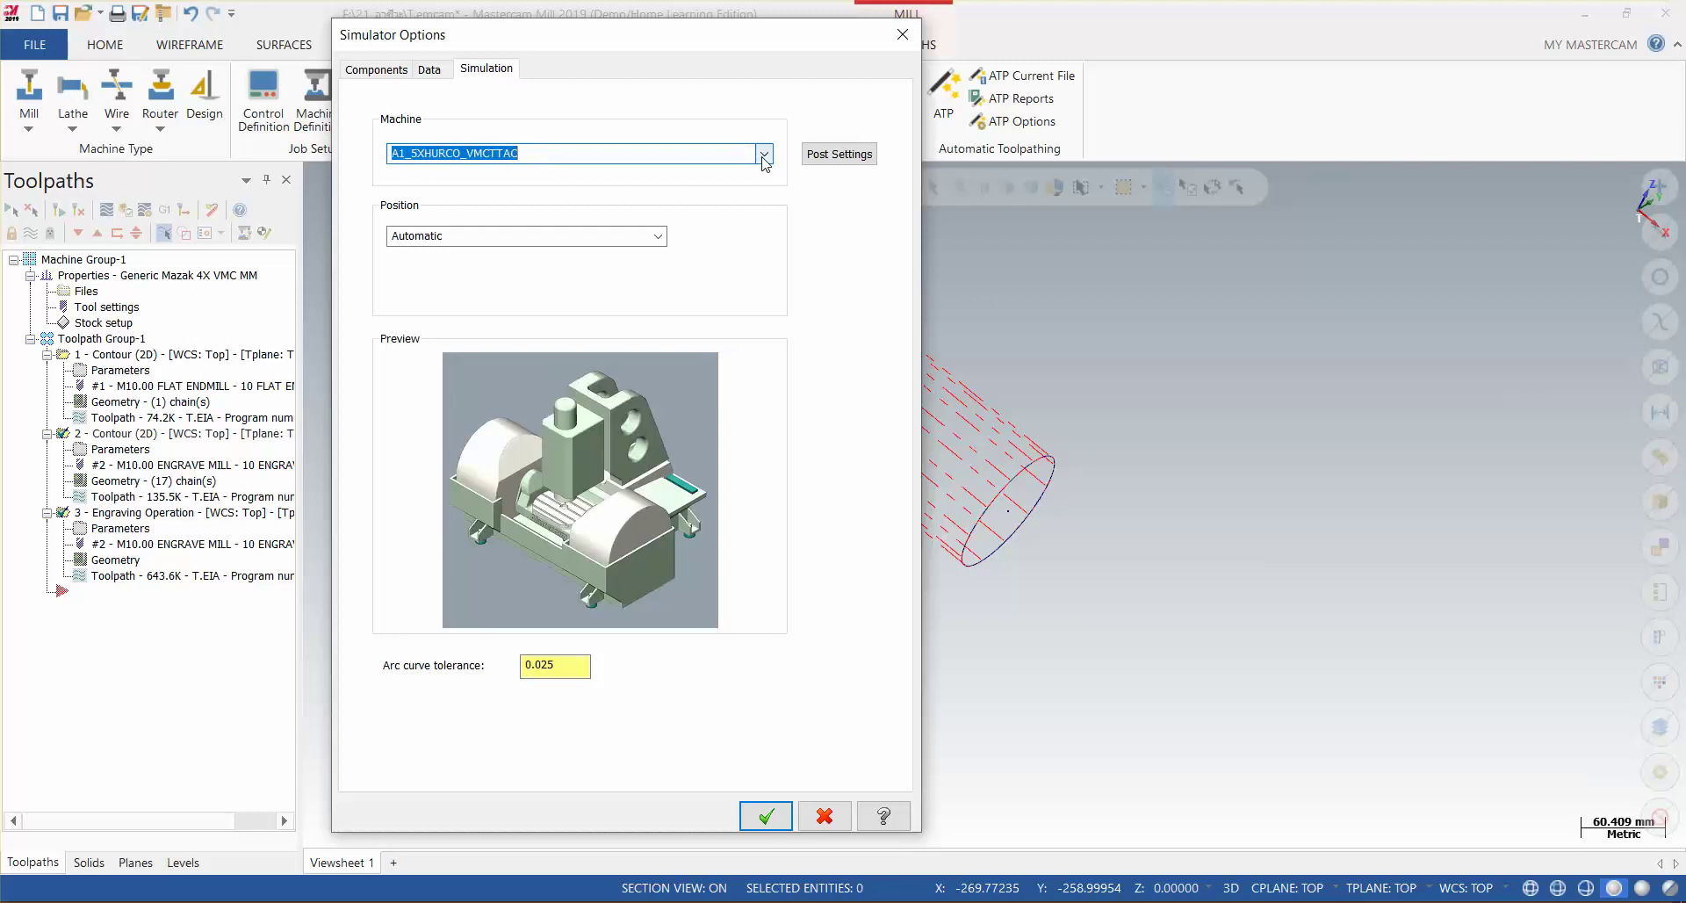
key("Down")
key("Down")
key("Down")
key("Down")
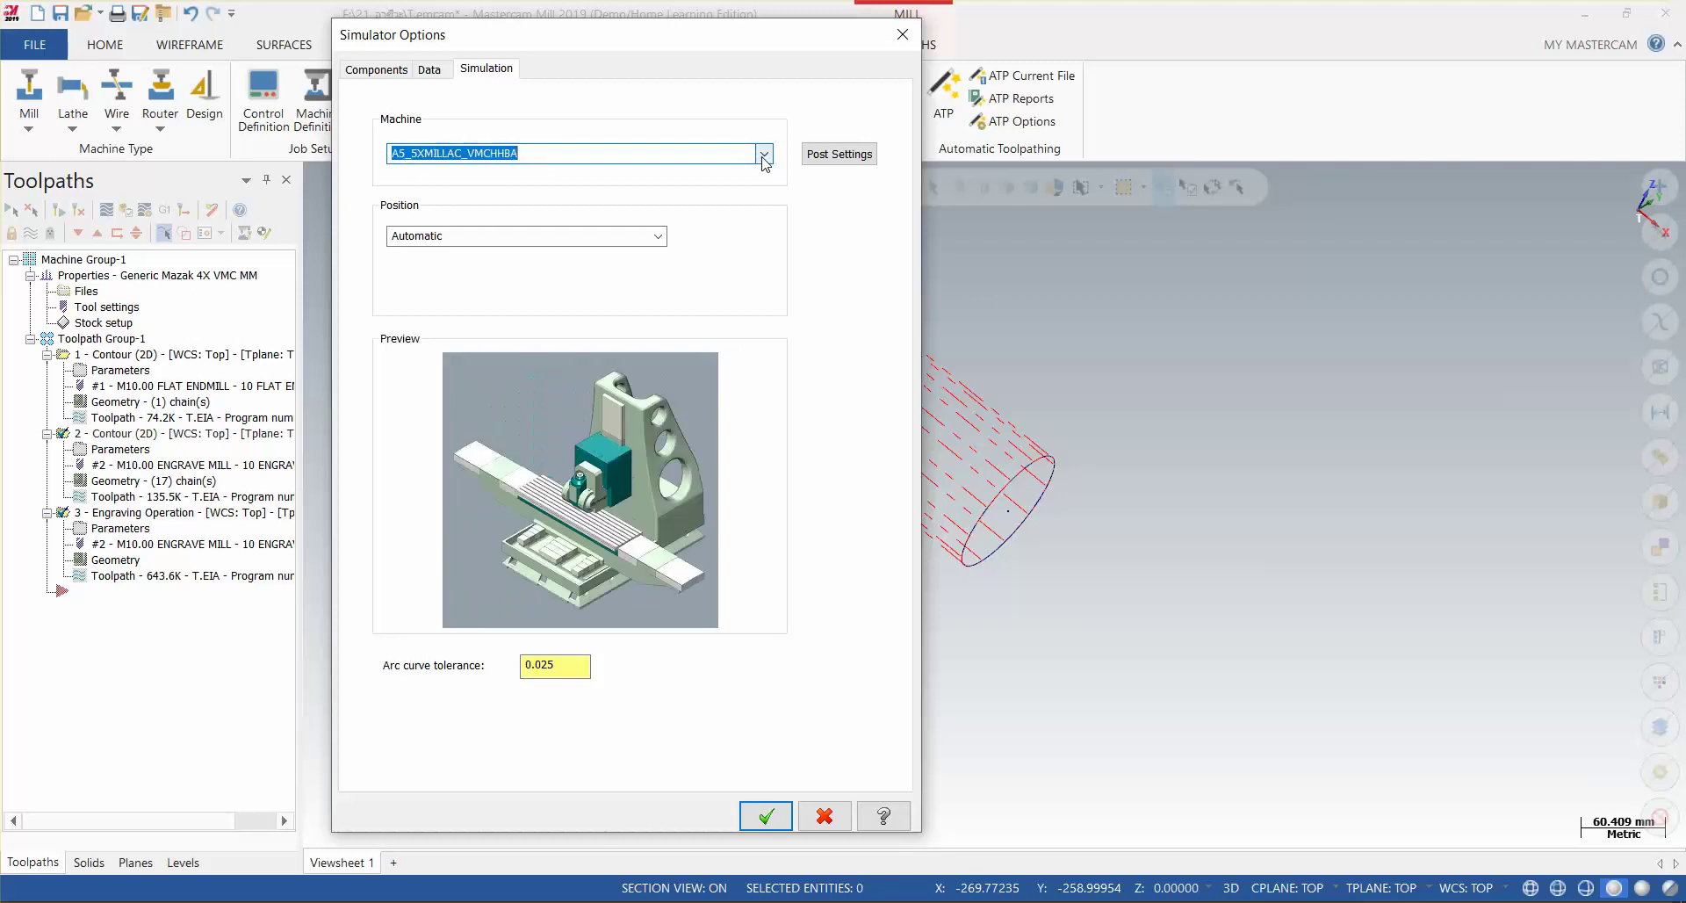
key("Down")
key("Down")
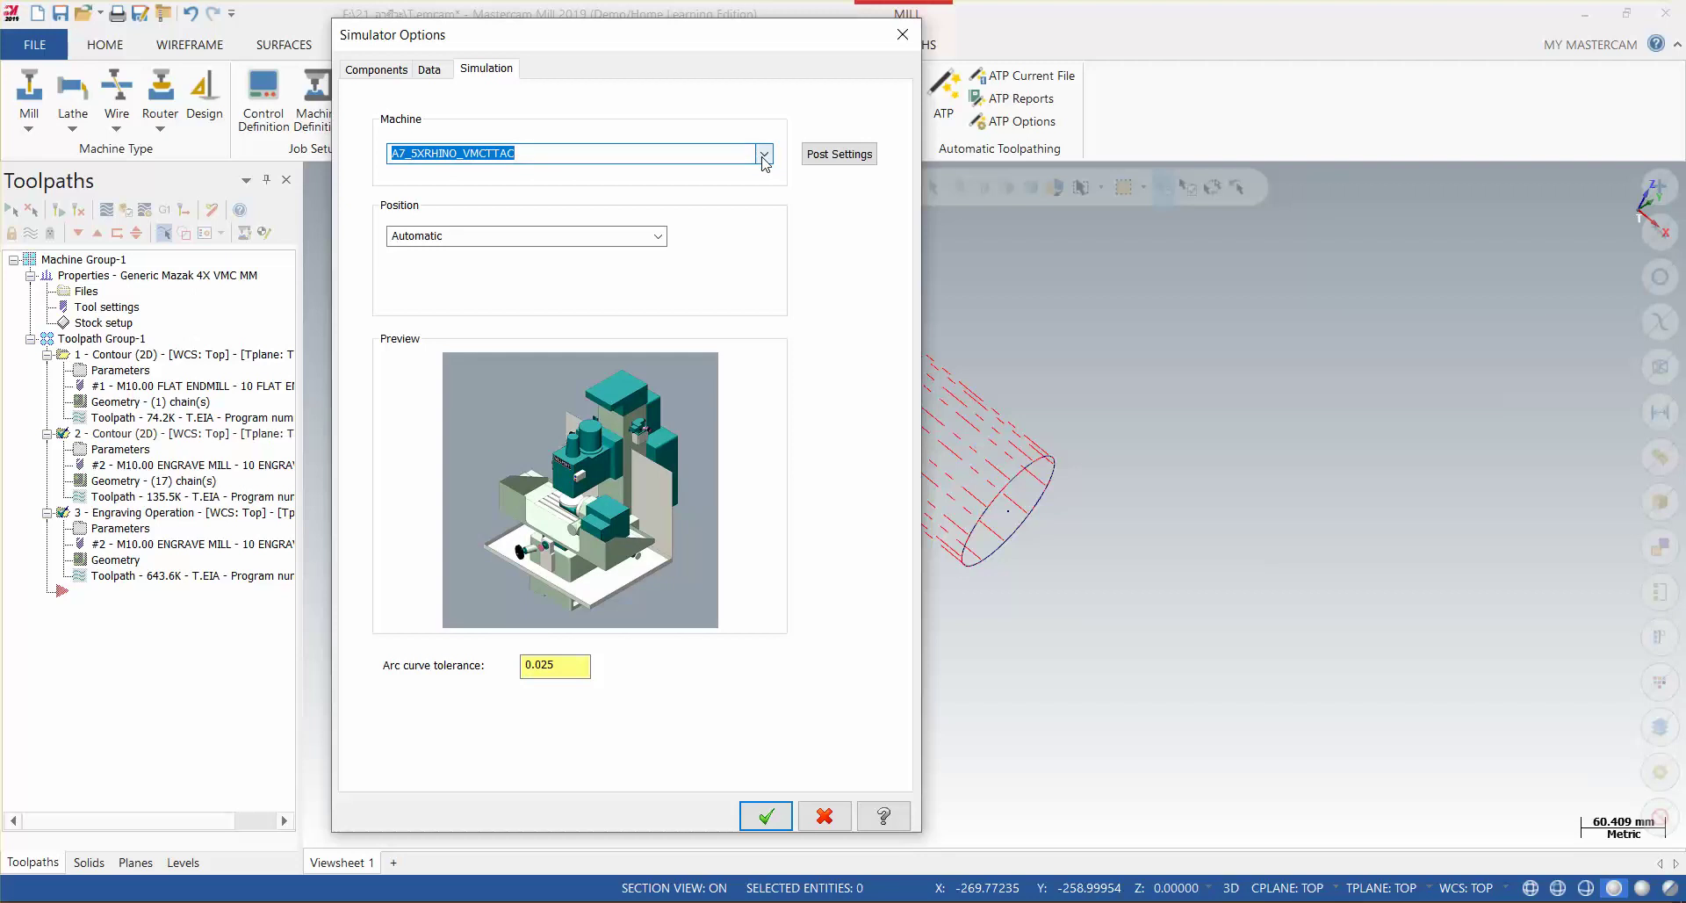
key("Down")
key("Down")
key("Down")
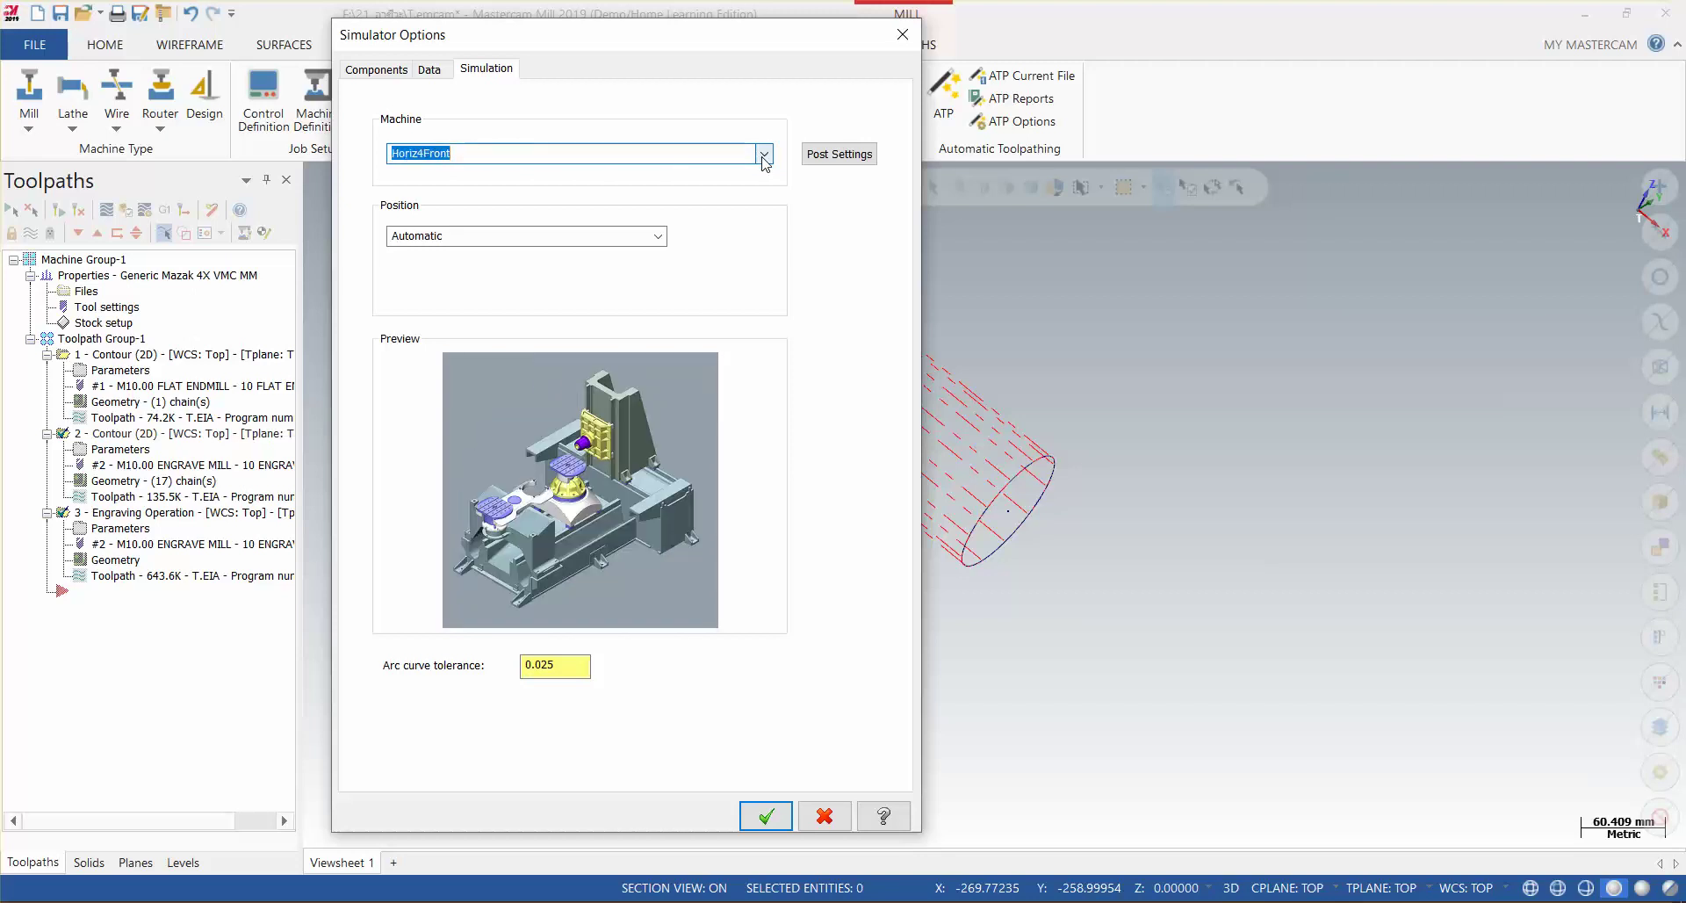
key("Down")
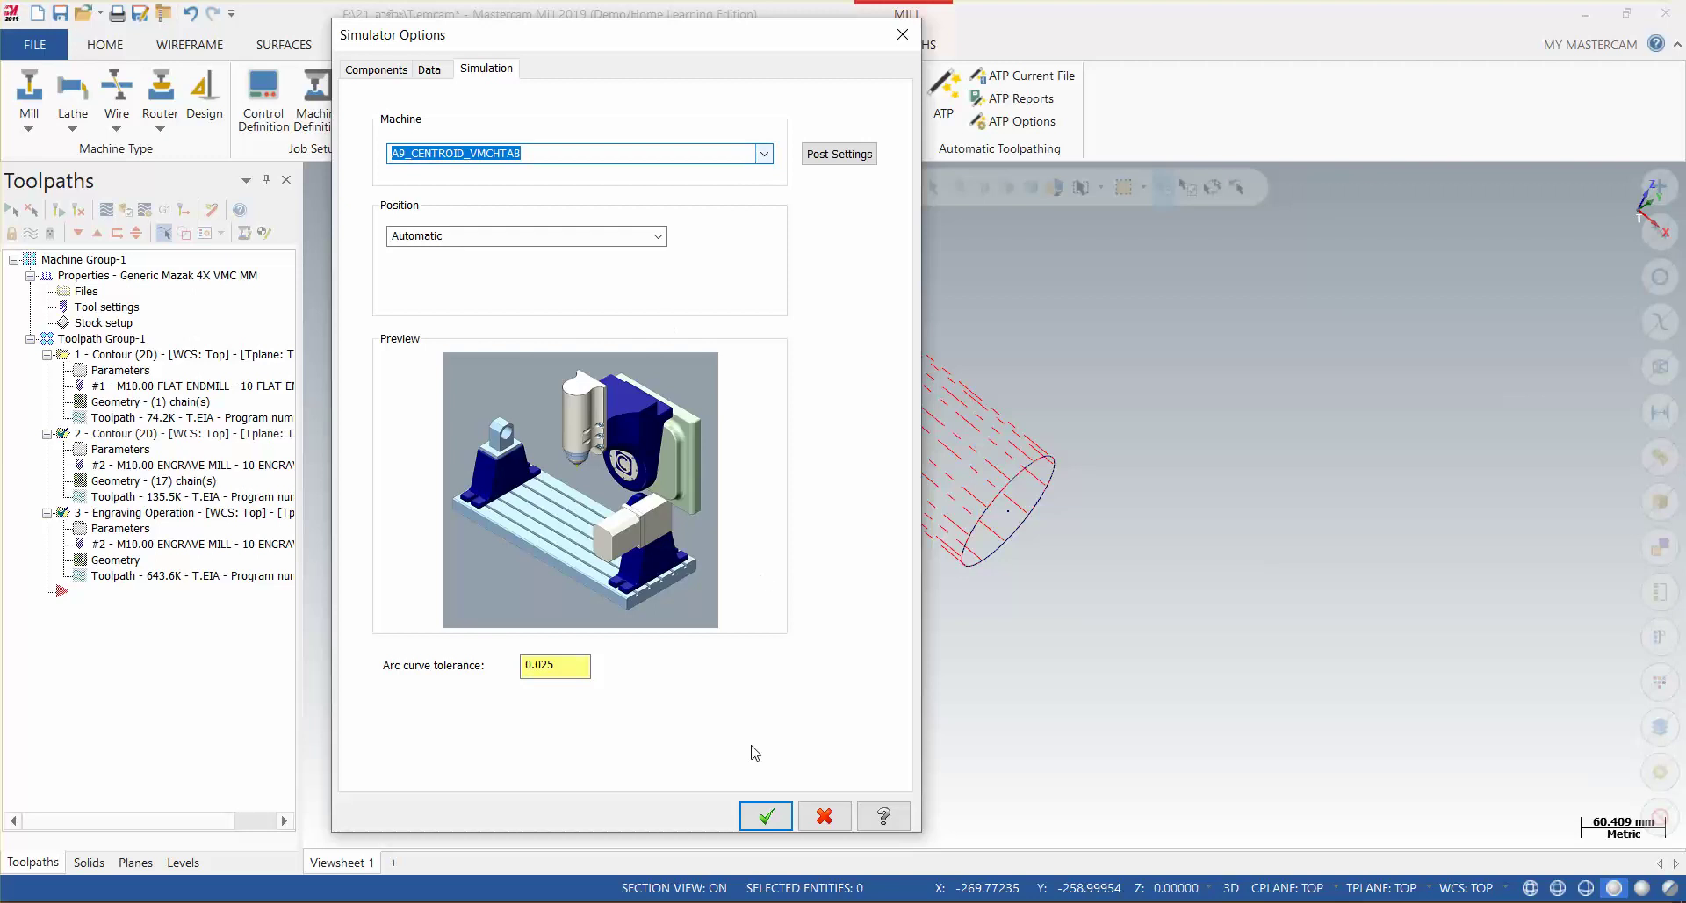
Step: Set the machine position to Translation in XYZ at 0,0,0 and confirm the options
left_click(651, 237)
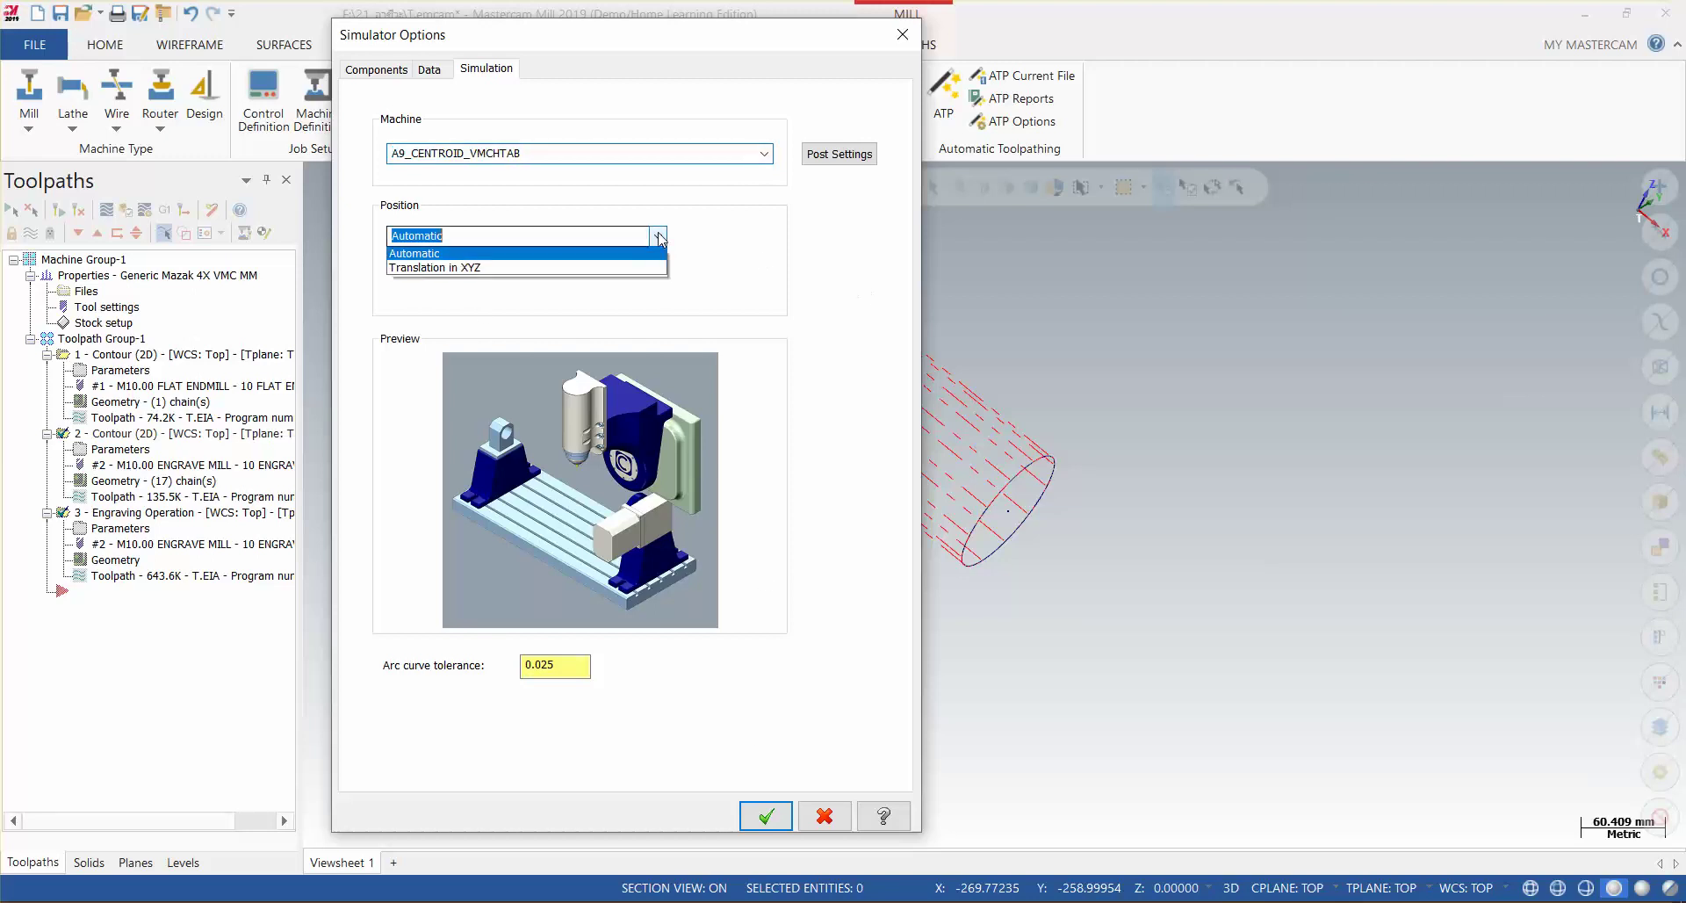
left_click(492, 274)
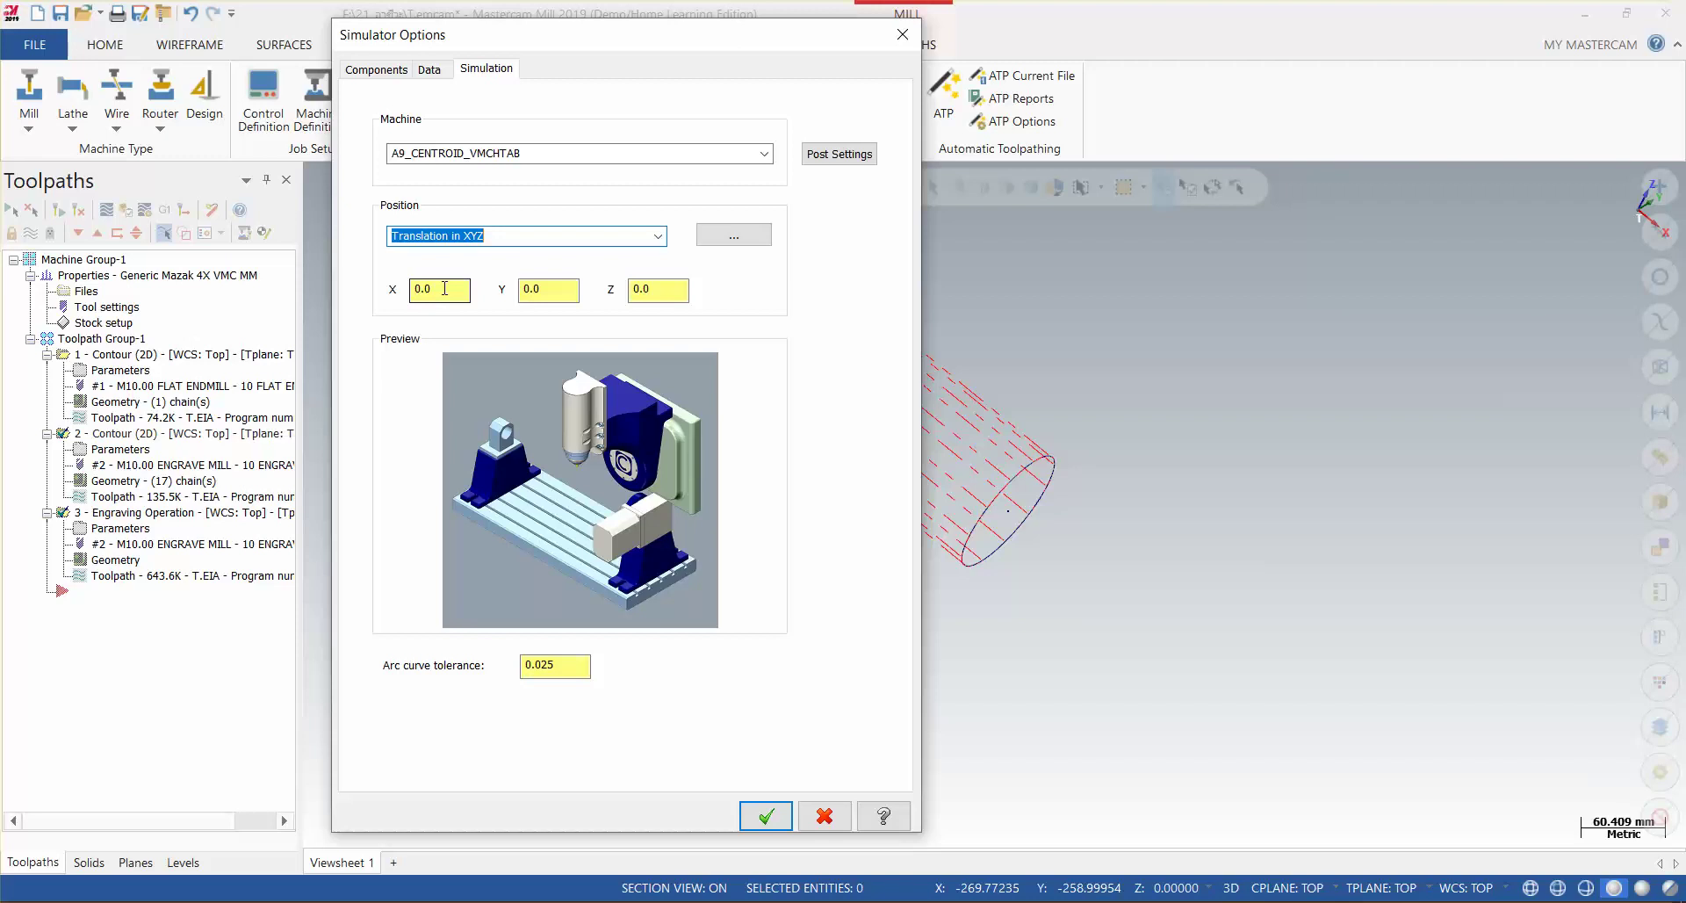
left_click(763, 819)
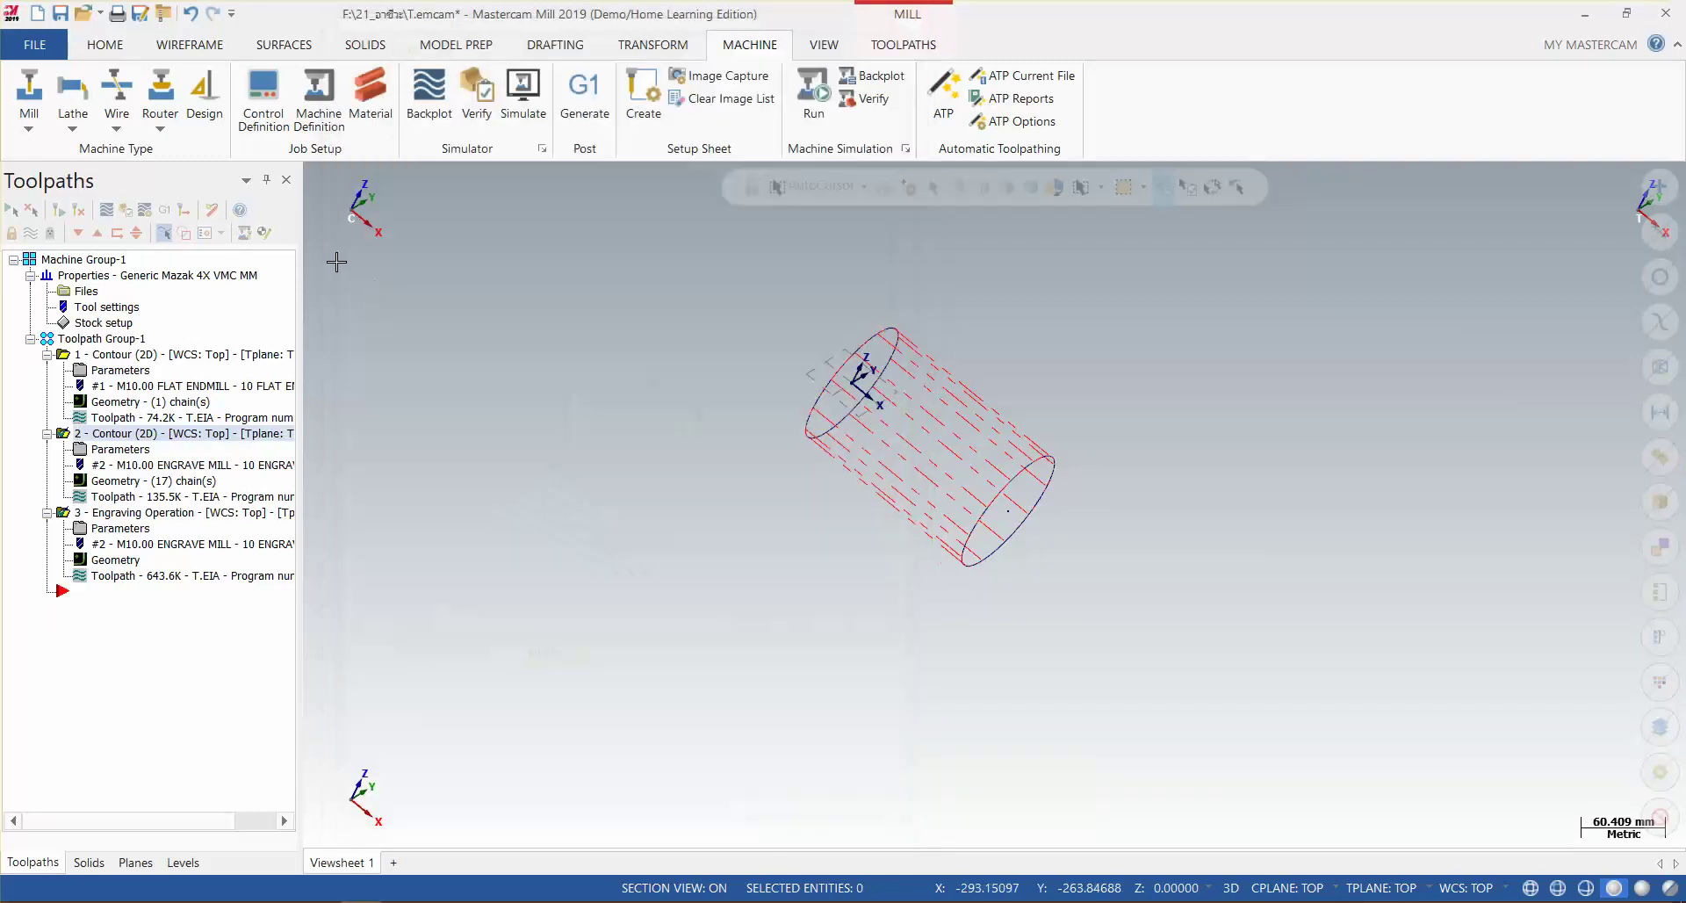
Step: Launch Machine Simulate, loading the cylinder on the A9_CENTROID machine at move 1 of 18466
left_click(524, 92)
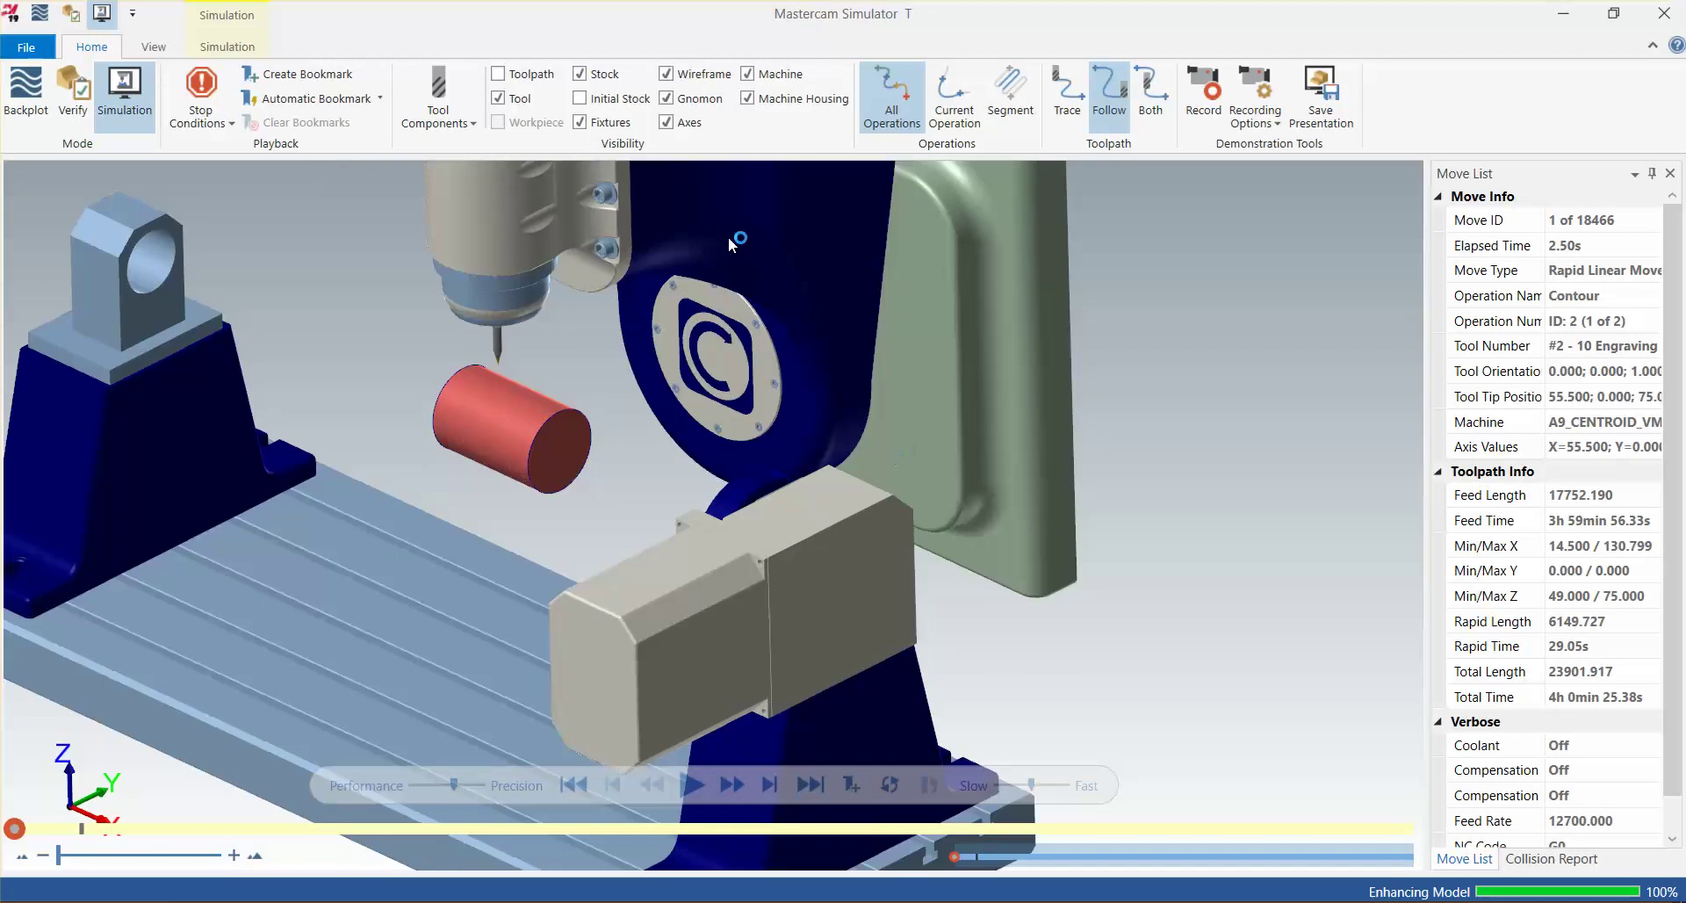
left_click(472, 126)
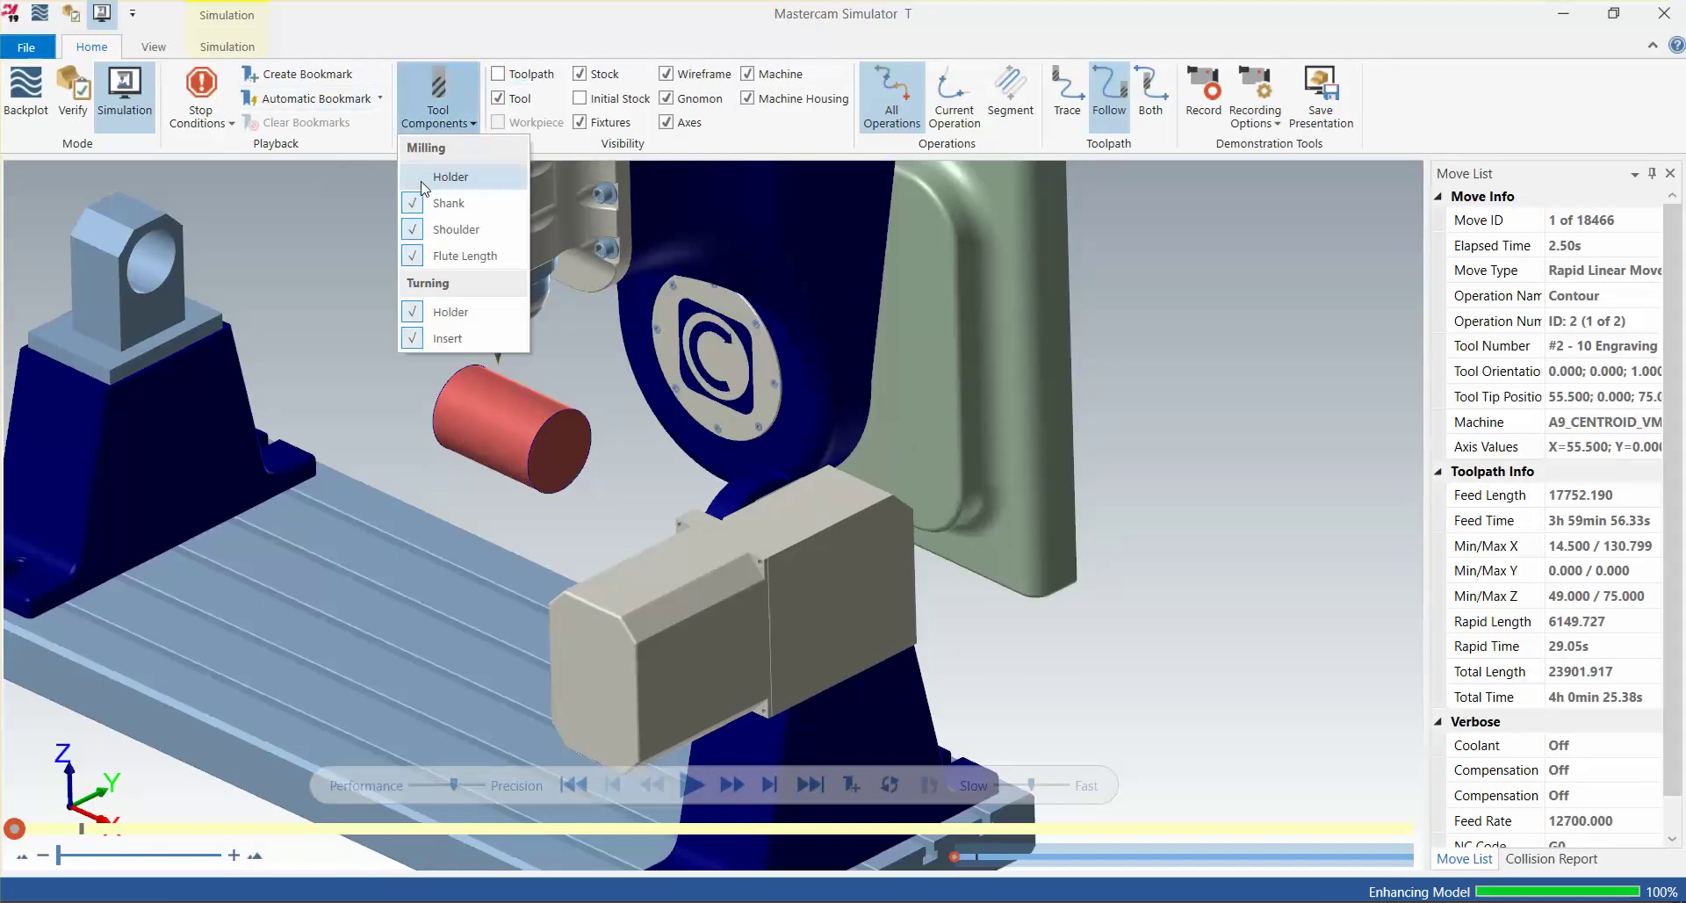
left_click(1093, 455)
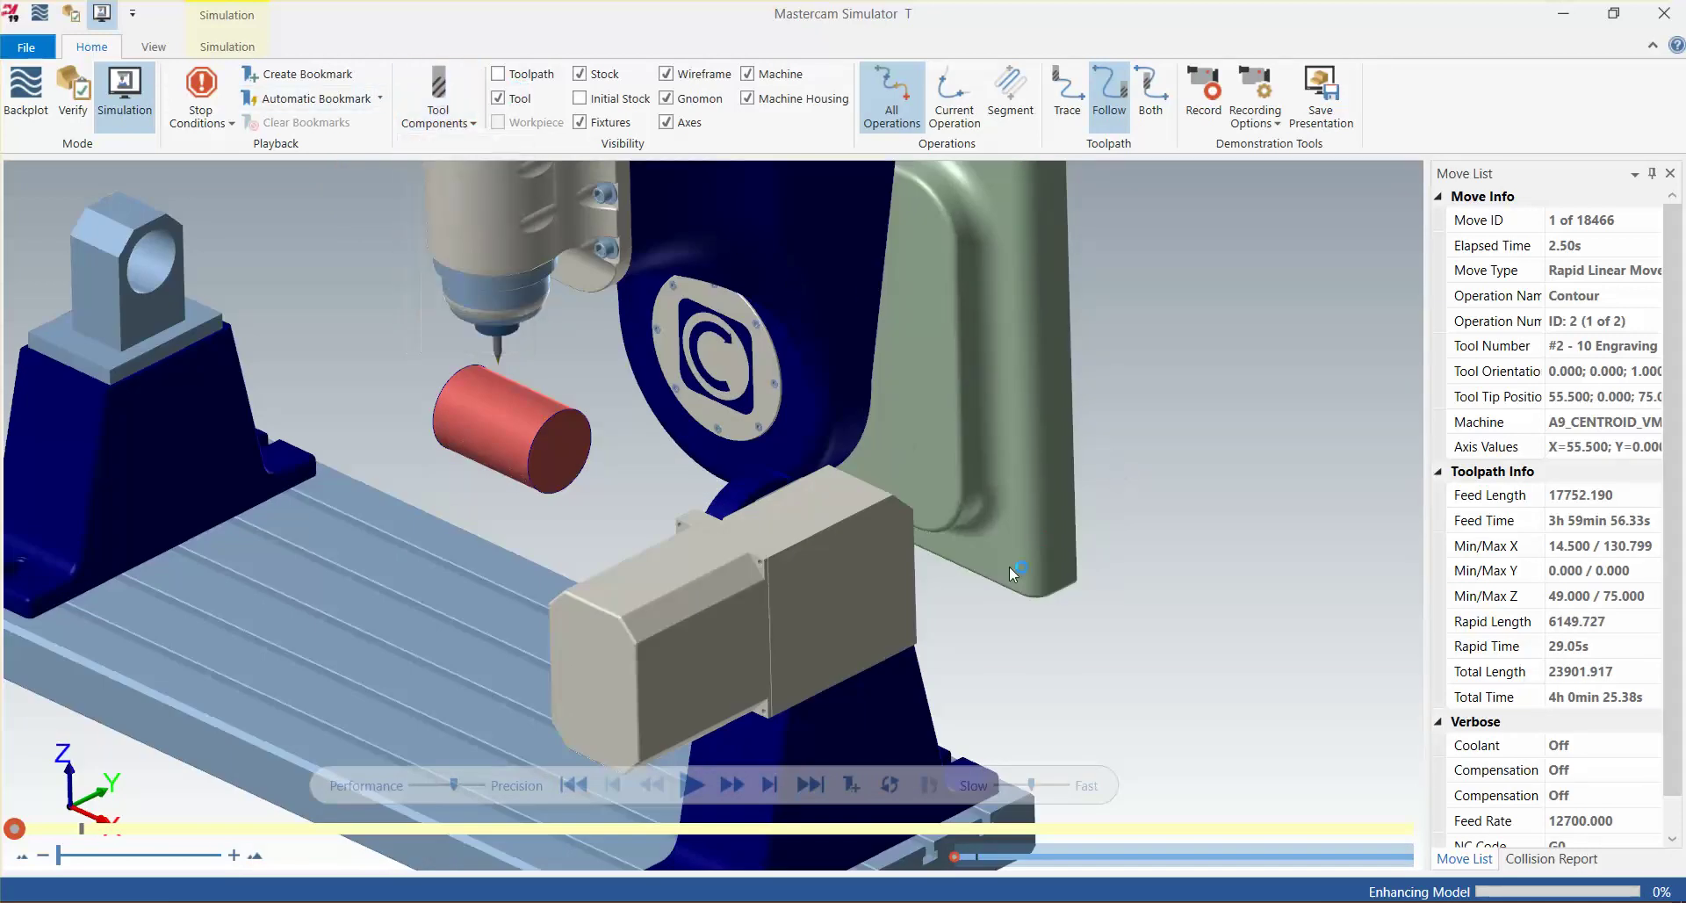
Step: Run the machine simulation through all 18466 moves, zooming to follow the lettering engraving
scroll(787, 526, "down", 5)
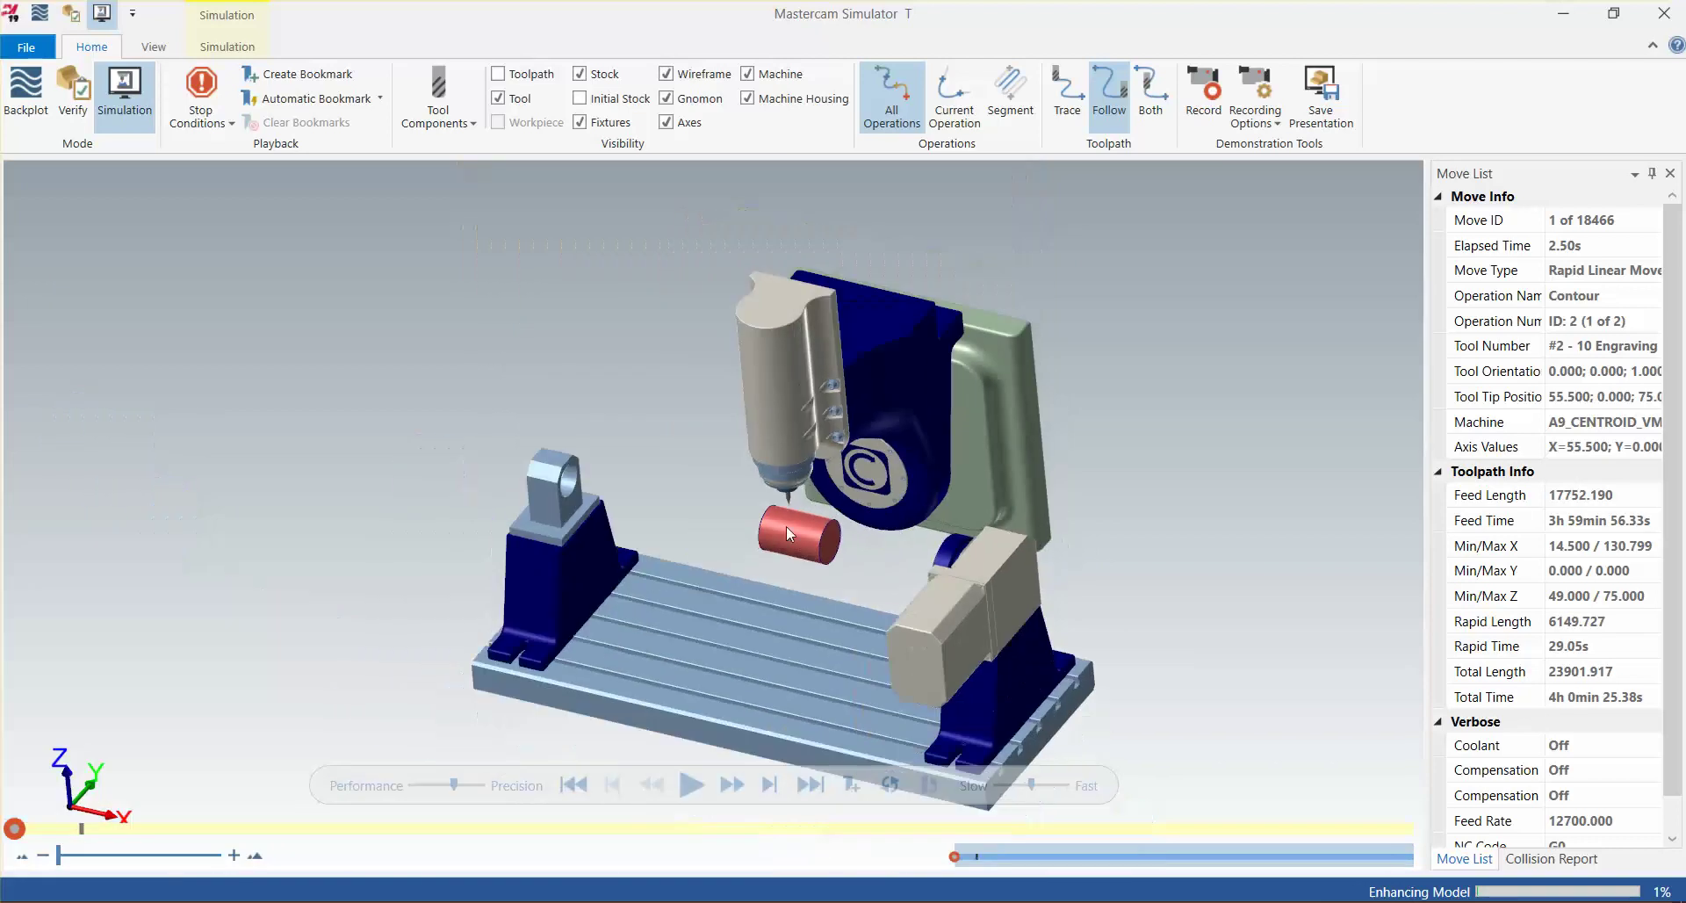
mouse_move(787, 526)
middle_mouse_down()
mouse_move(767, 488)
mouse_move(786, 526)
middle_mouse_up()
scroll(786, 525, "up", 1)
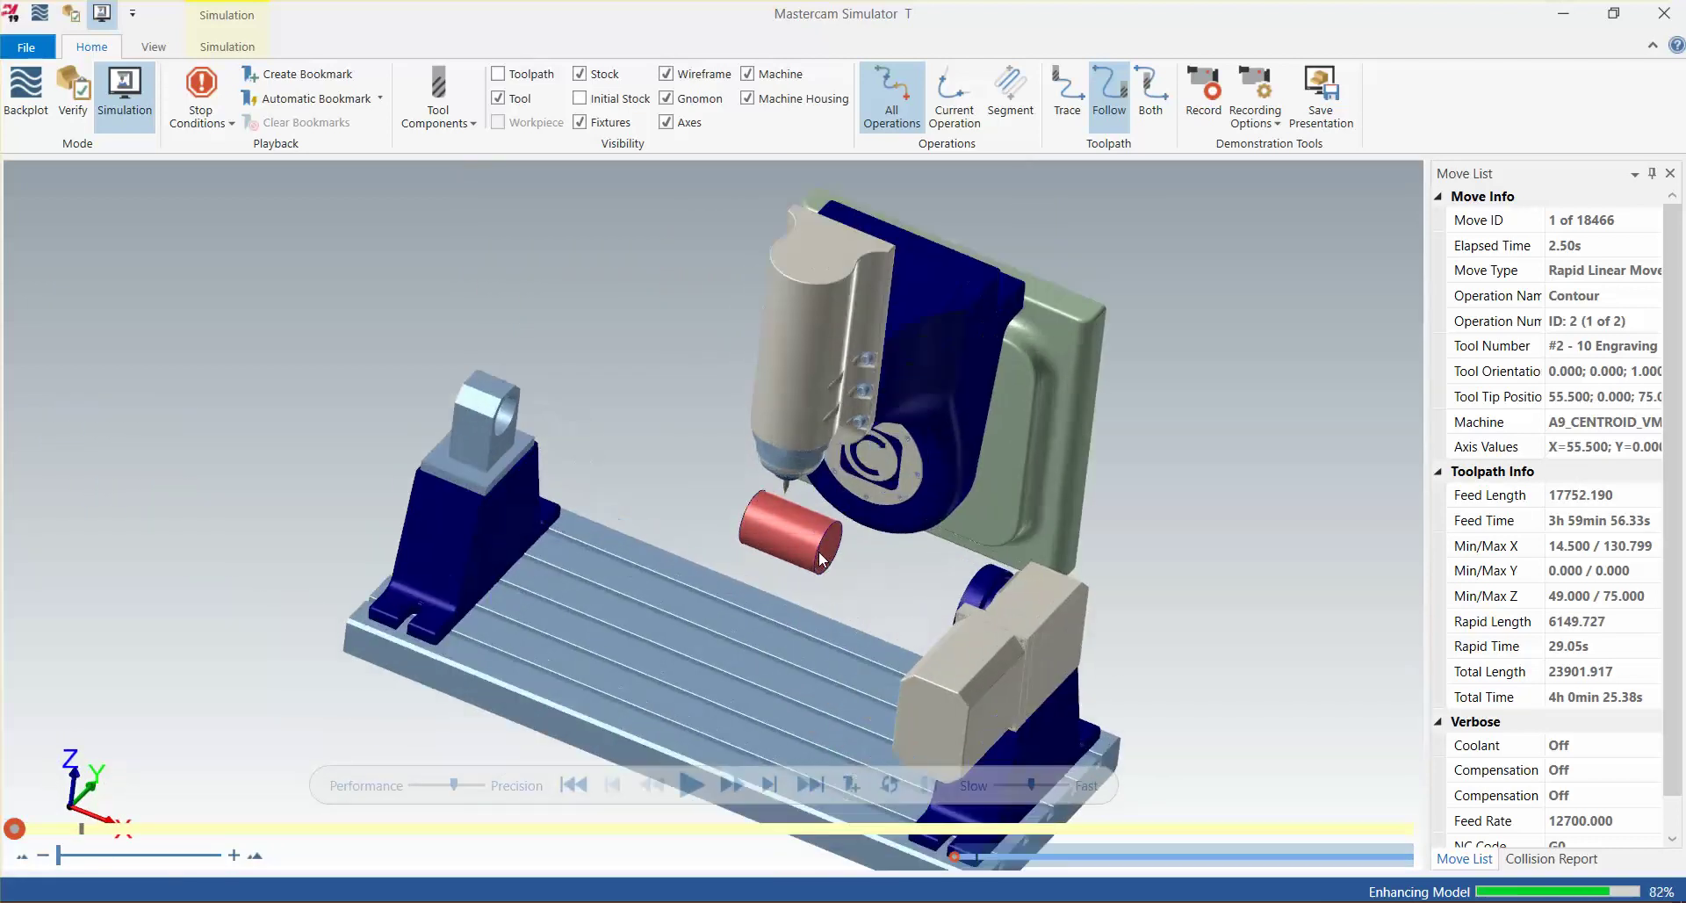
scroll(819, 551, "up", 2)
scroll(820, 551, "up", 2)
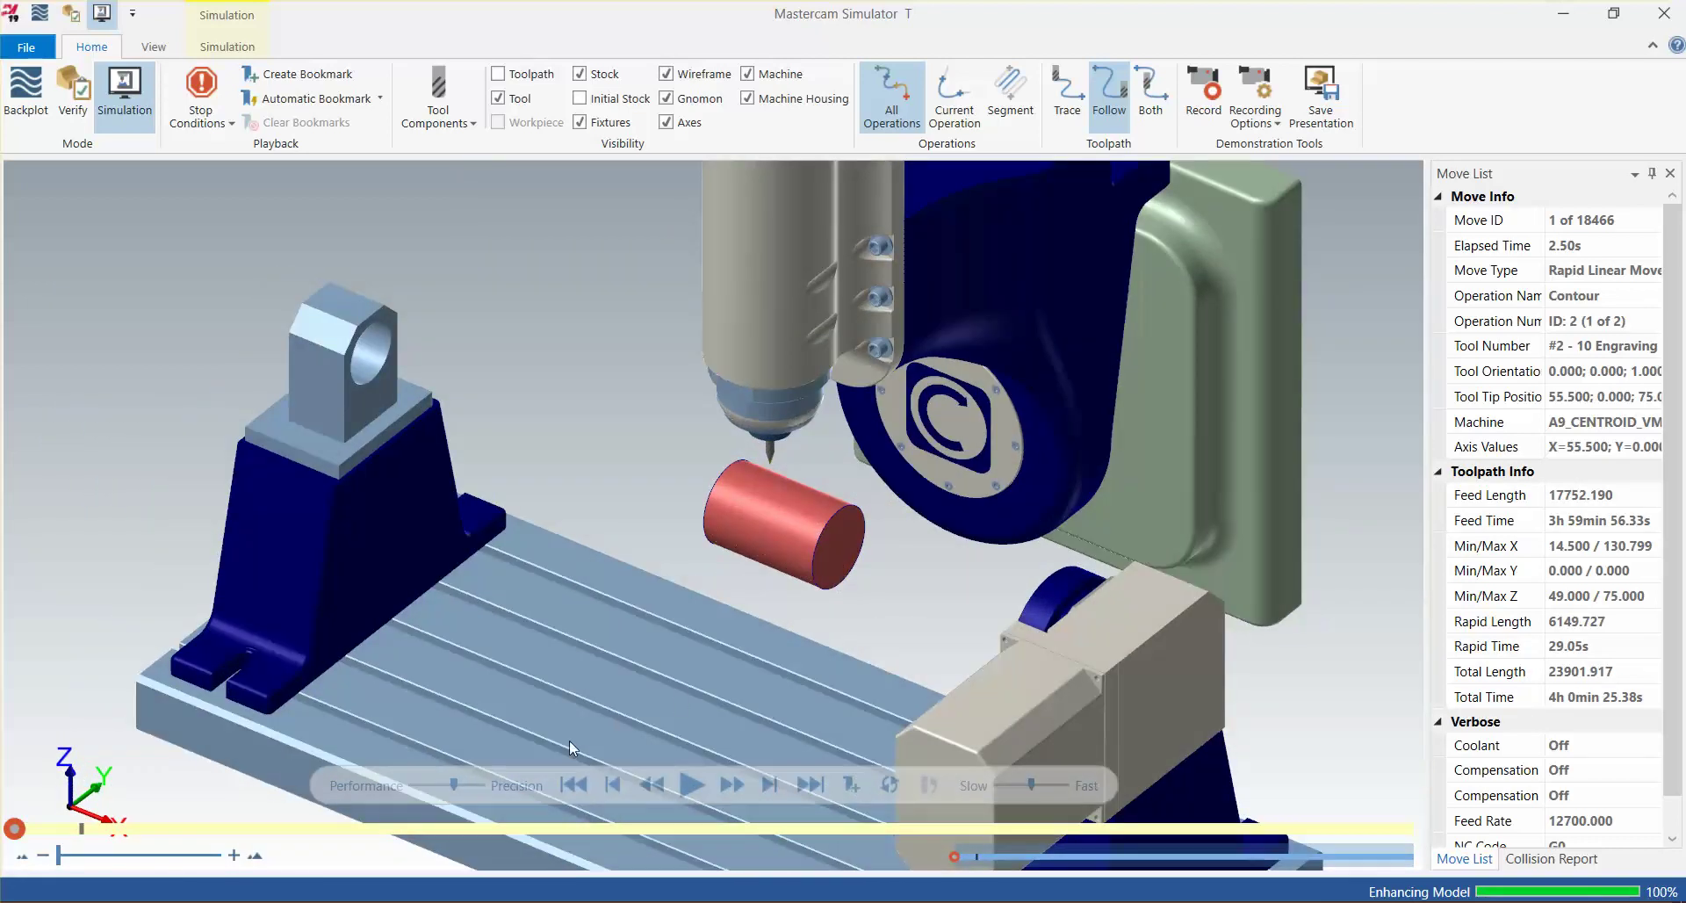
left_click(693, 785)
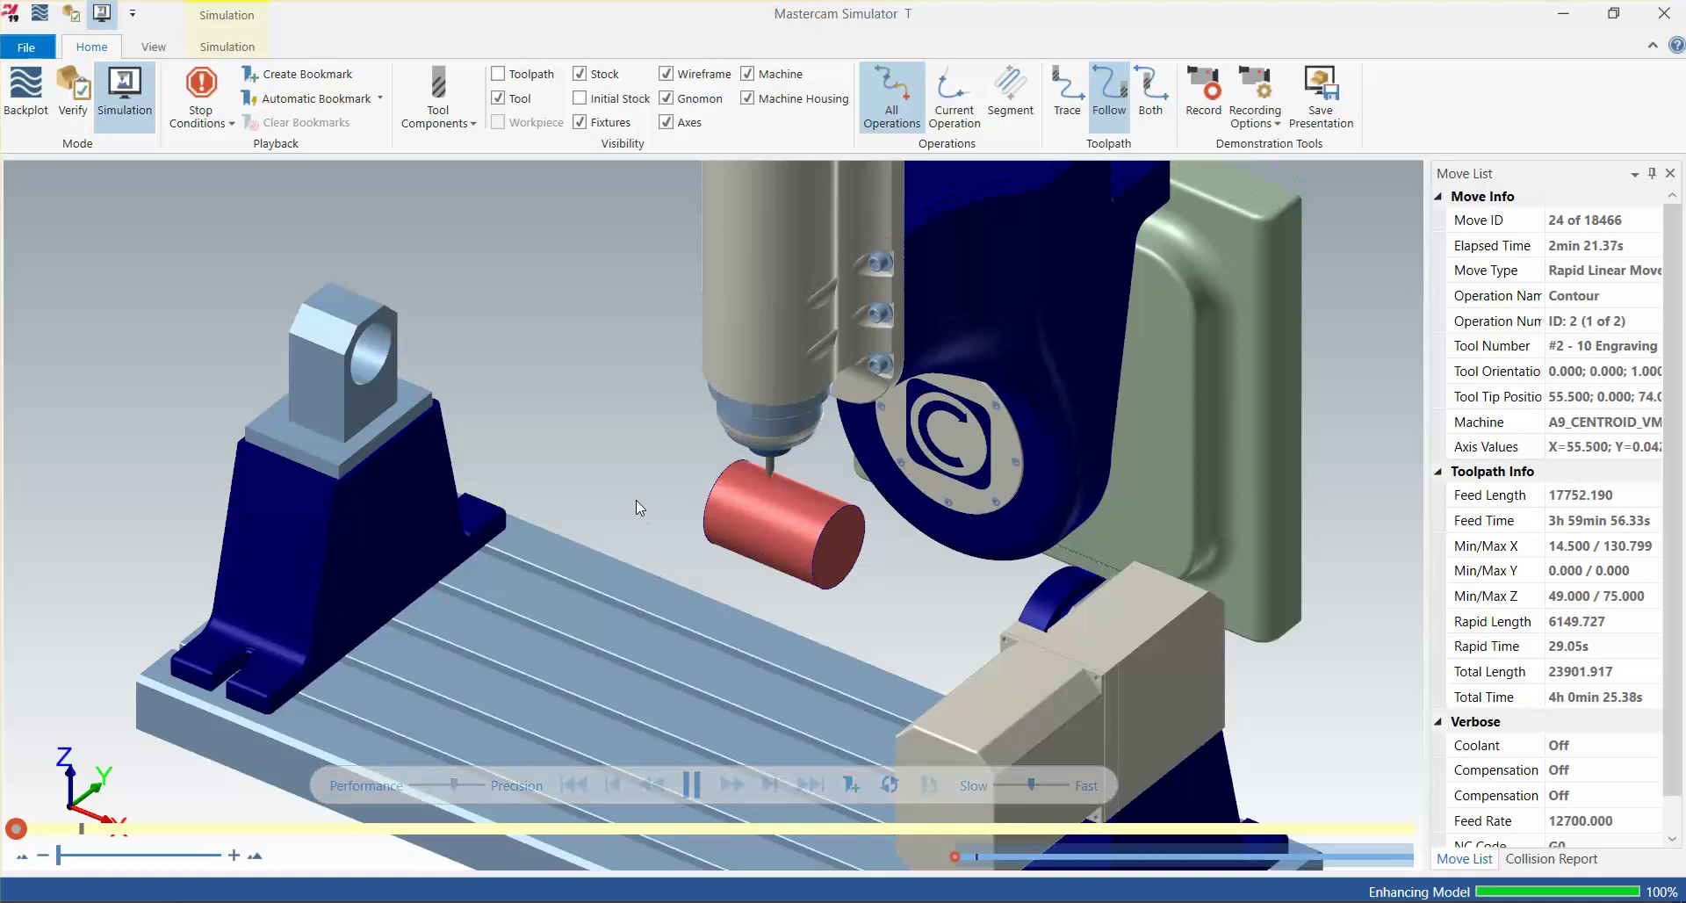
scroll(821, 514, "up", 1)
scroll(844, 531, "up", 1)
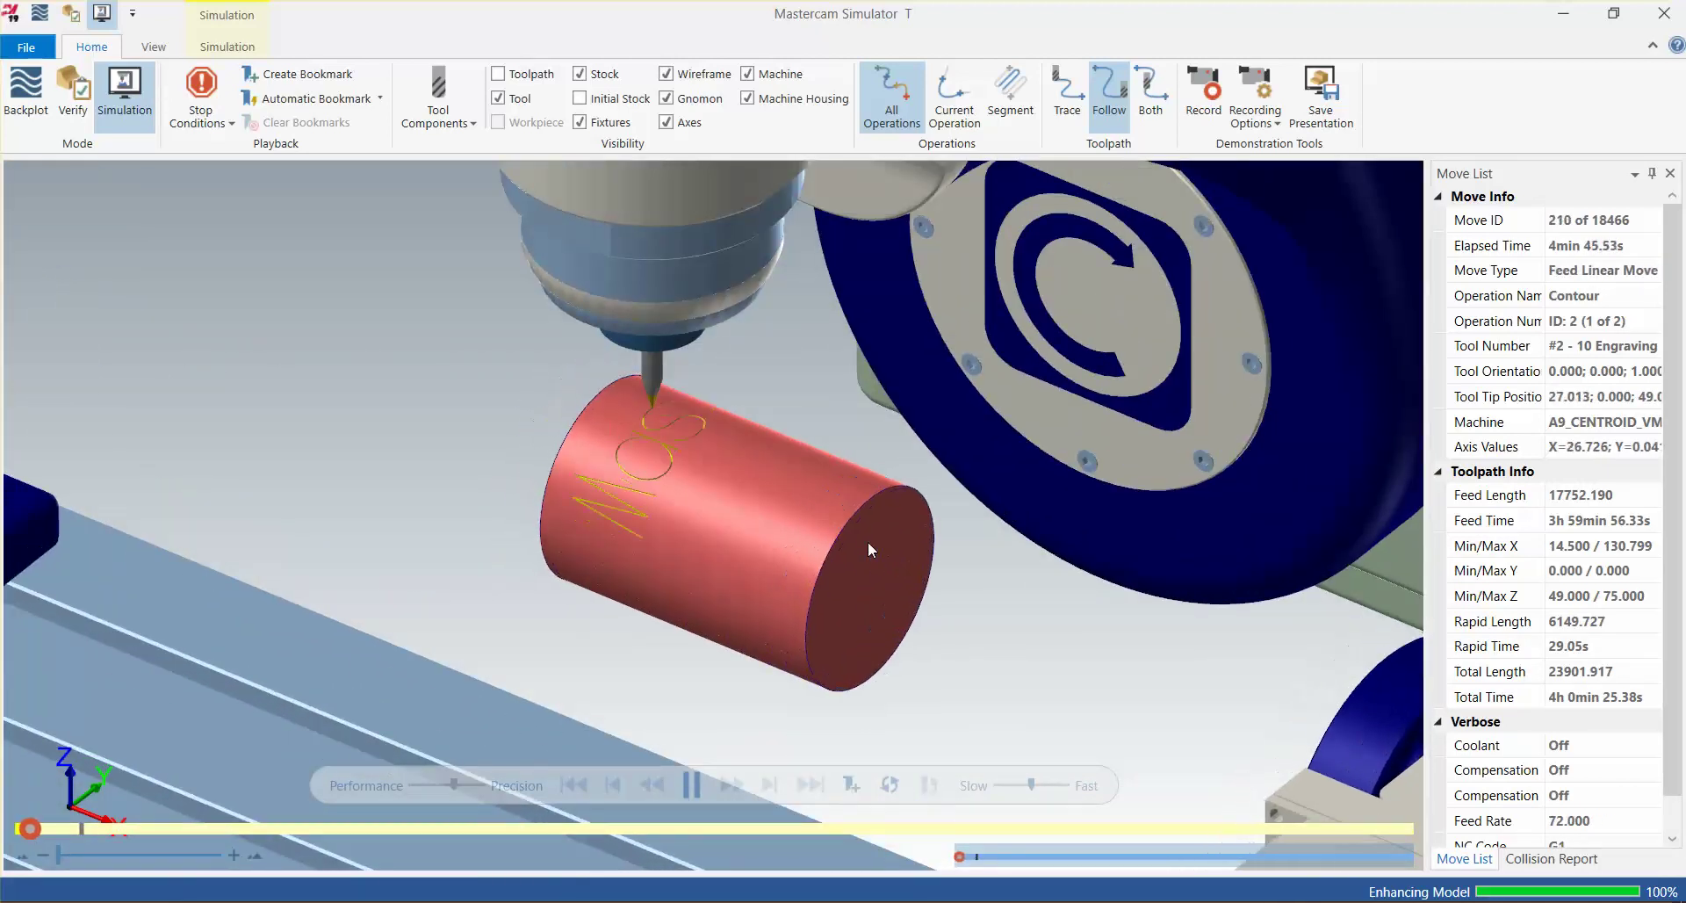
scroll(868, 541, "down", 1)
scroll(774, 518, "down", 2)
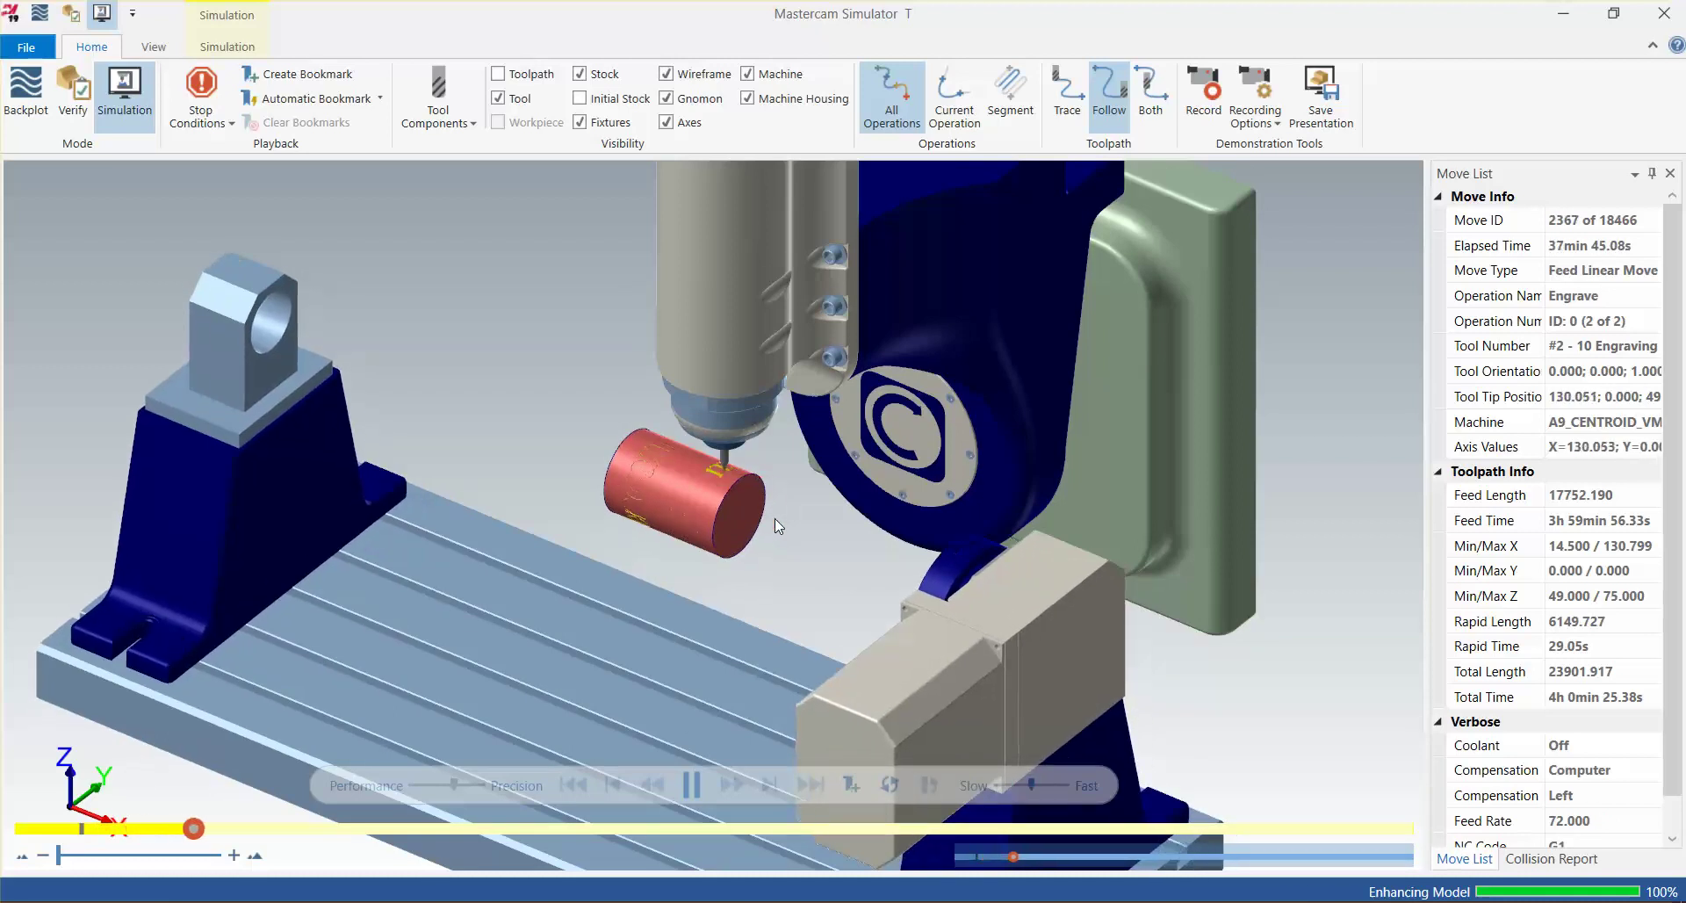
scroll(774, 518, "up", 2)
scroll(774, 518, "up", 1)
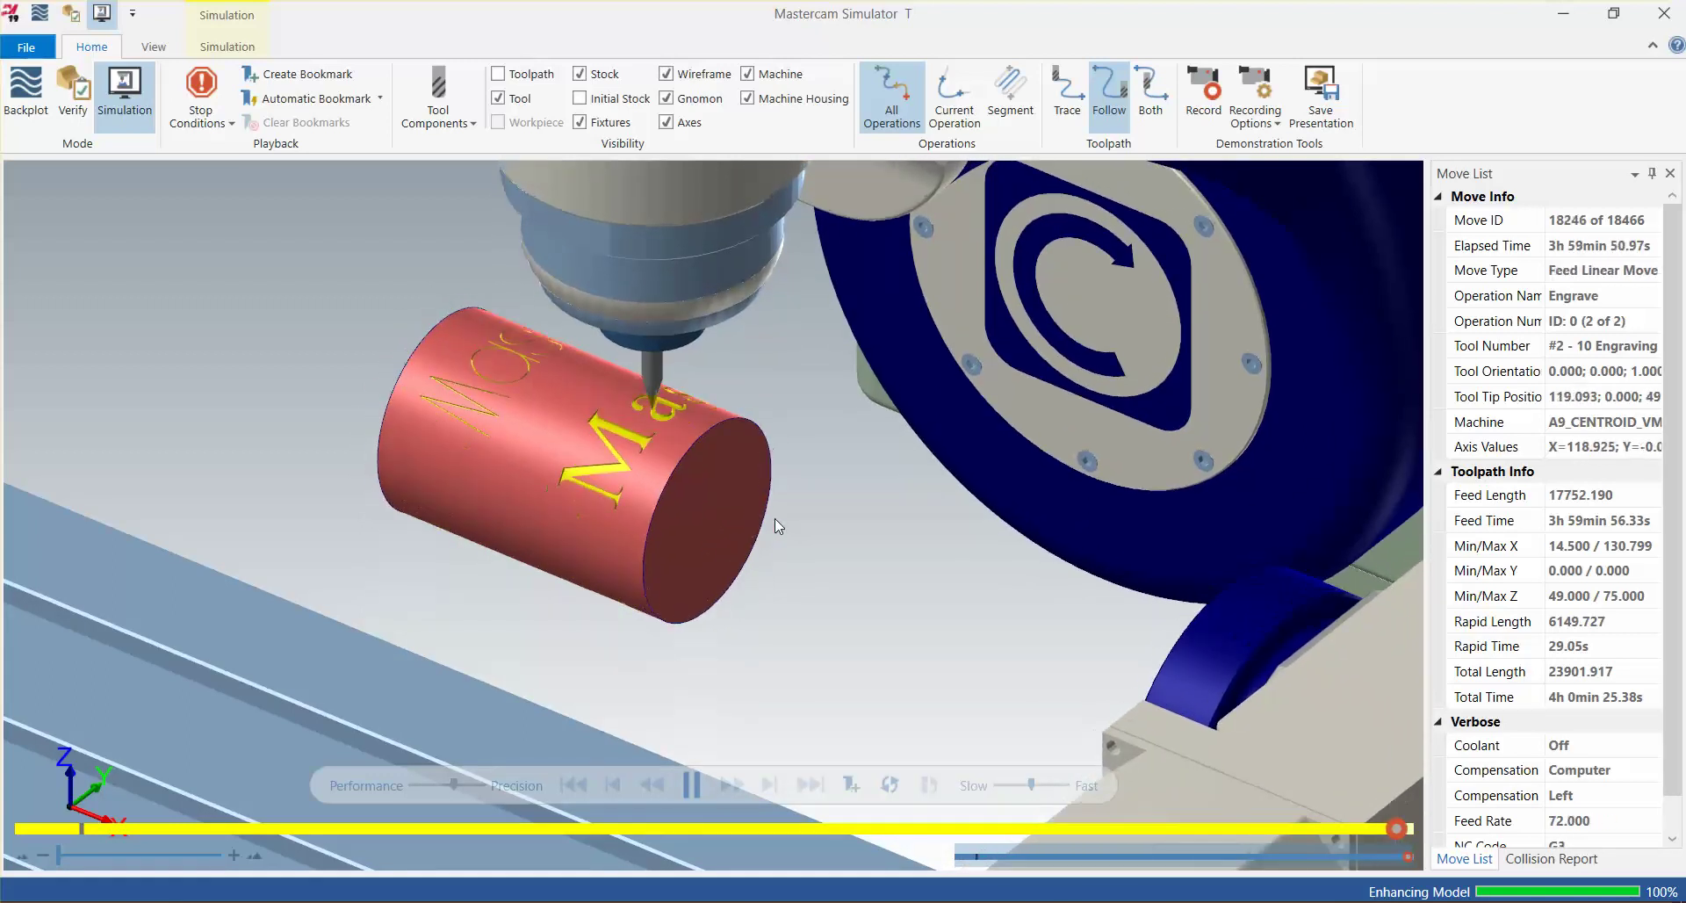
mouse_move(774, 518)
middle_mouse_down()
mouse_move(650, 455)
mouse_move(620, 487)
mouse_move(683, 520)
mouse_move(771, 458)
mouse_move(657, 530)
mouse_move(687, 548)
mouse_move(662, 508)
mouse_move(744, 509)
mouse_move(662, 522)
mouse_move(703, 523)
middle_mouse_up()
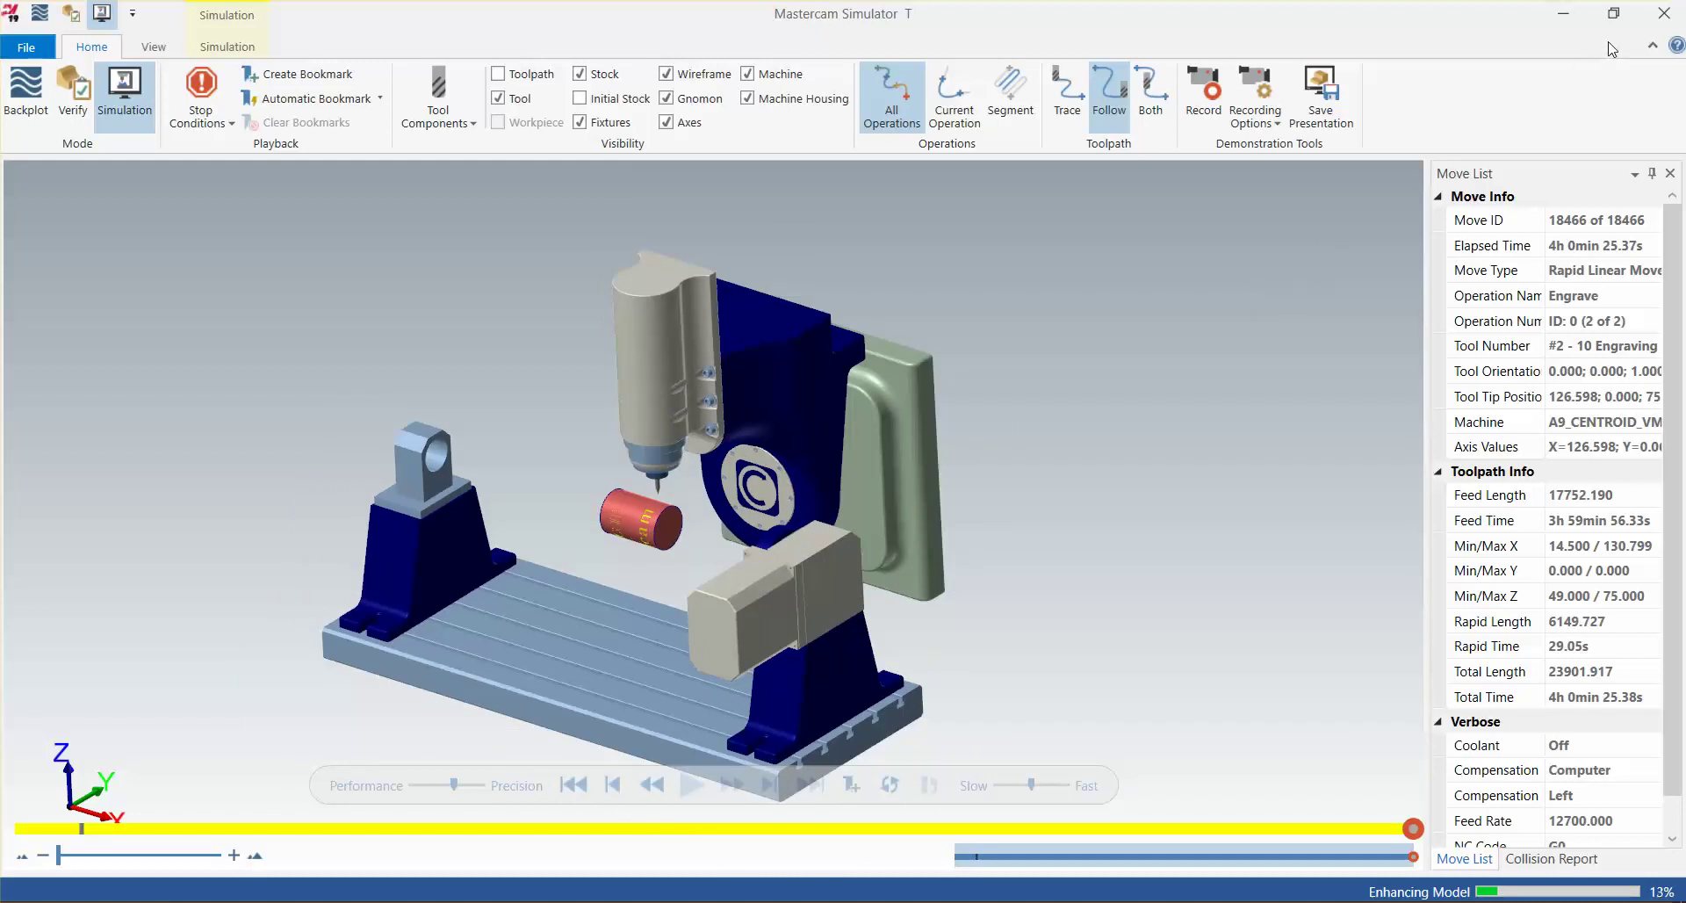